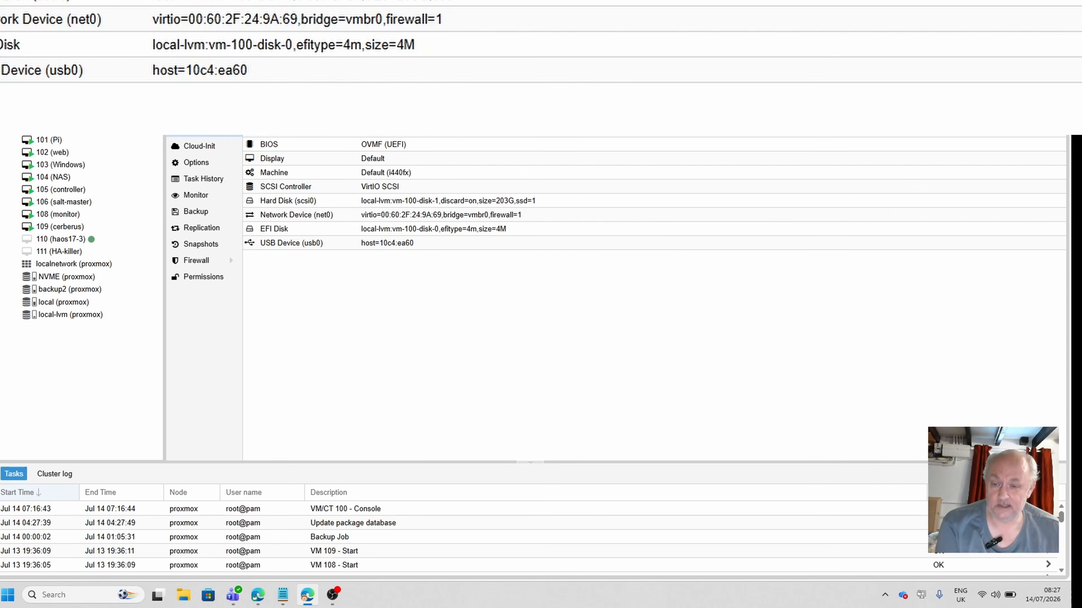
# Add a USB device to VM 100 using its vendor/device ID, choosing 2.4G Wireless Receiver (32c2:0012)
pyautogui.click(259, 99)
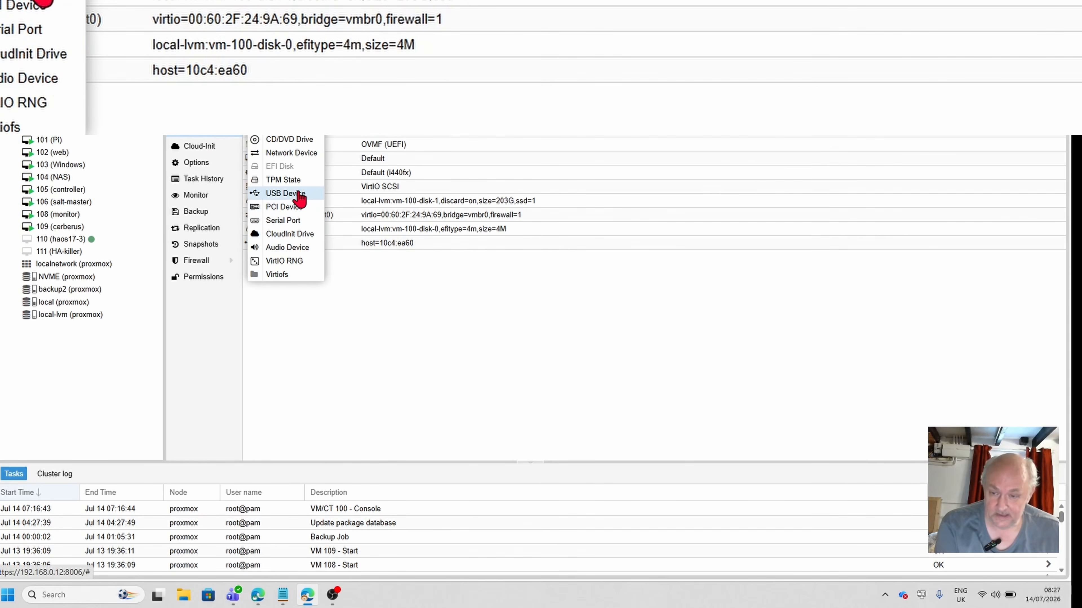
pyautogui.click(286, 193)
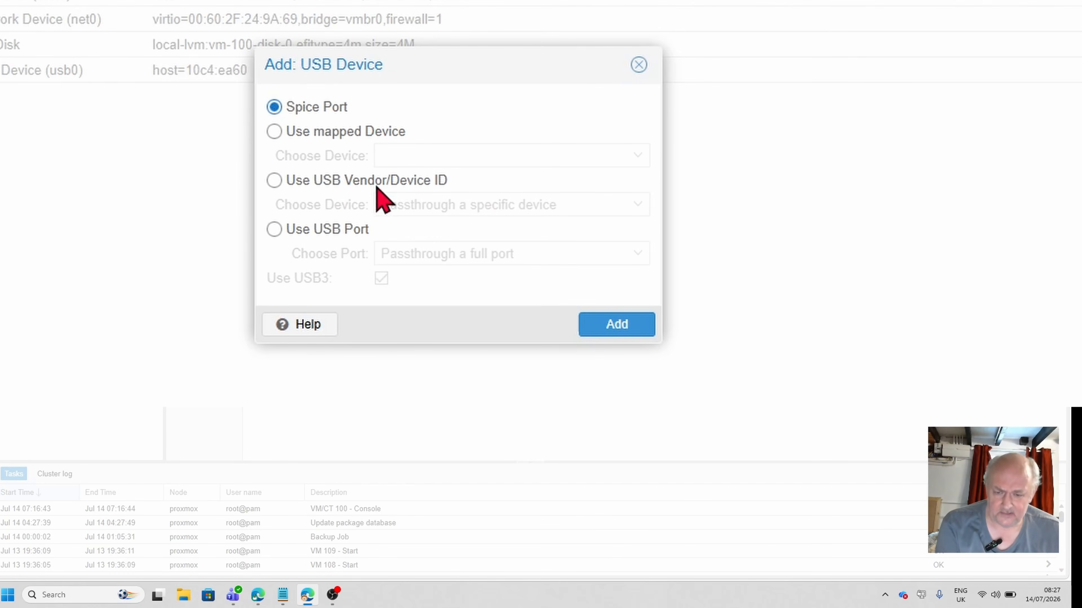
pyautogui.click(343, 136)
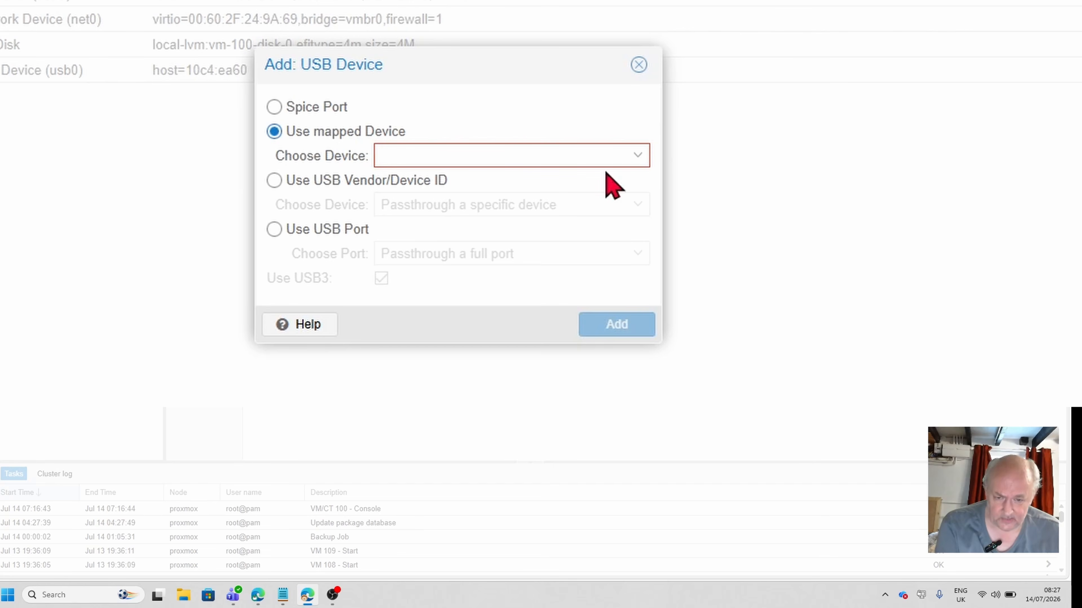
pyautogui.click(636, 157)
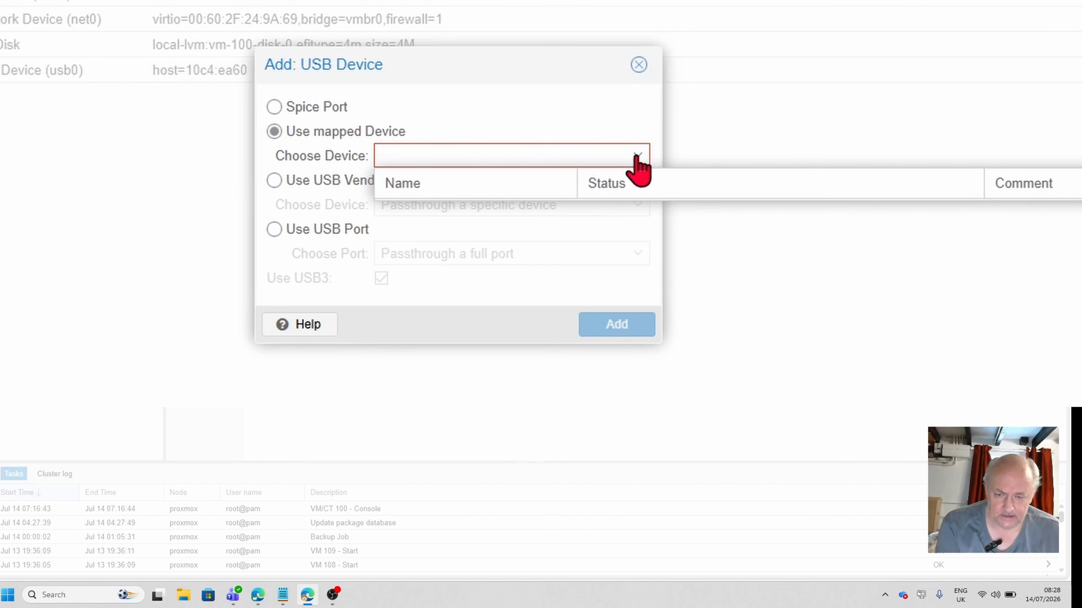
pyautogui.click(330, 180)
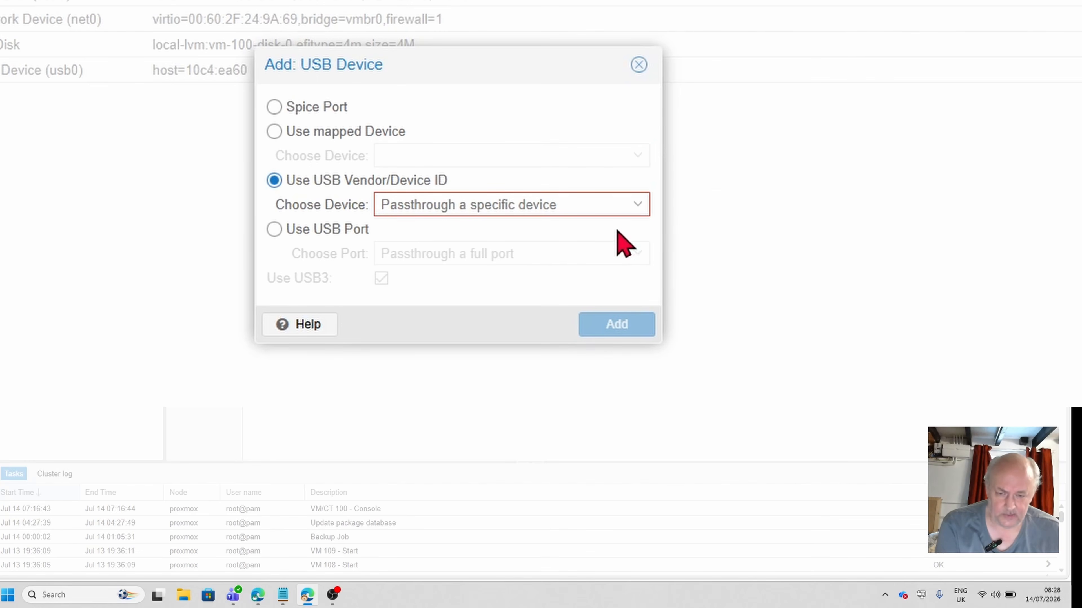
pyautogui.click(641, 206)
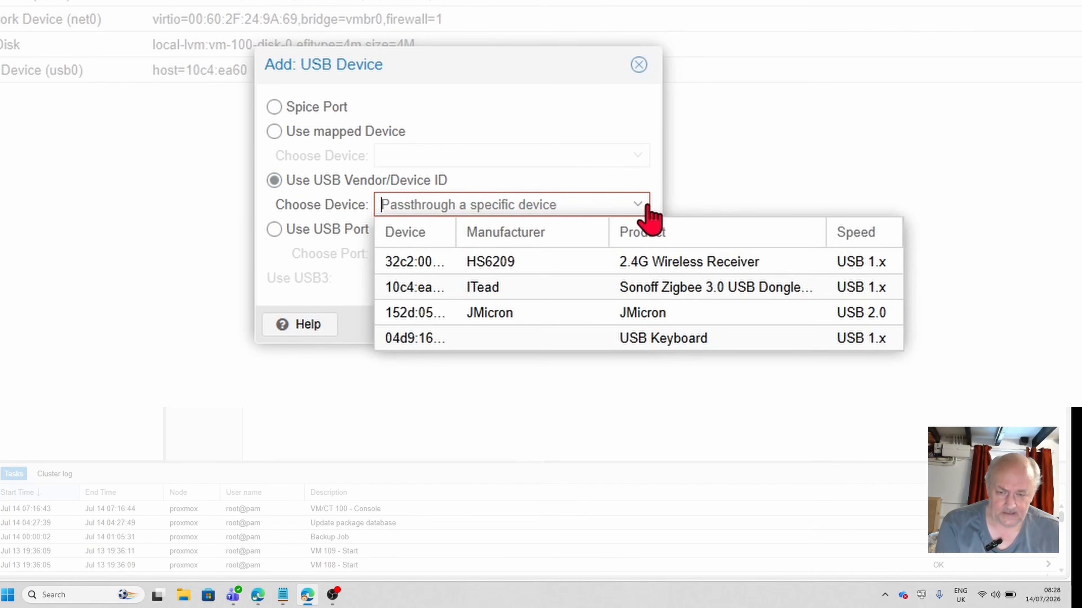
pyautogui.click(503, 264)
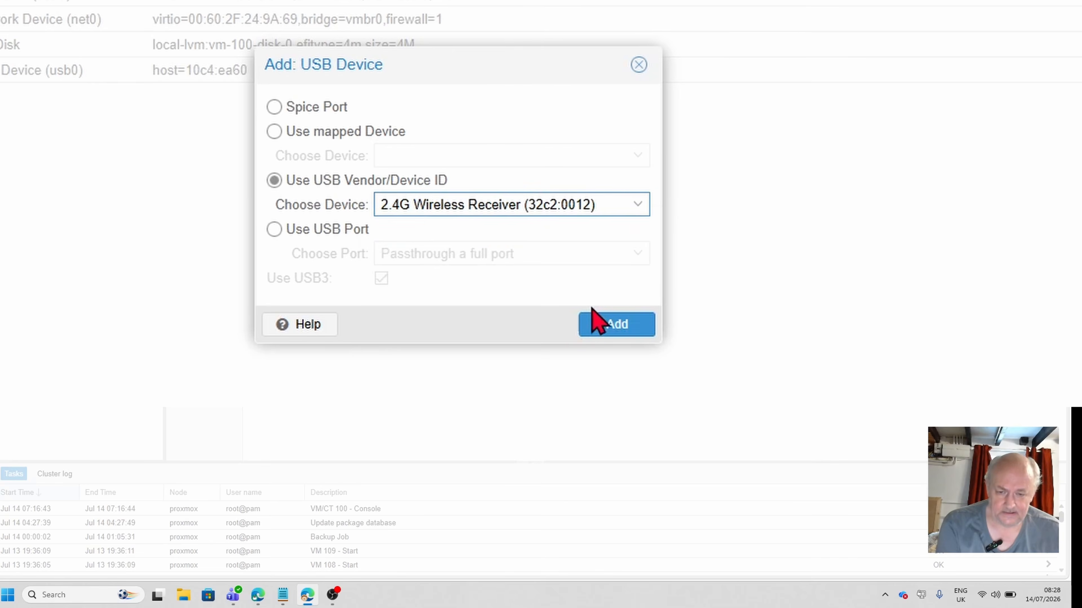
pyautogui.click(629, 324)
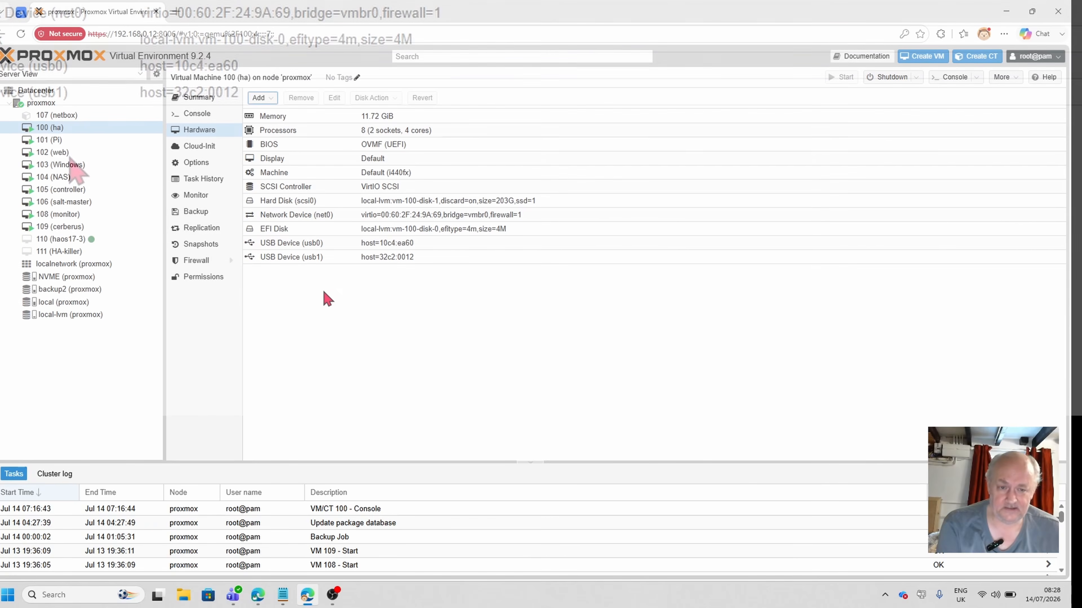
# Reboot virtual machine 100 (ha) and confirm the reboot
pyautogui.click(916, 78)
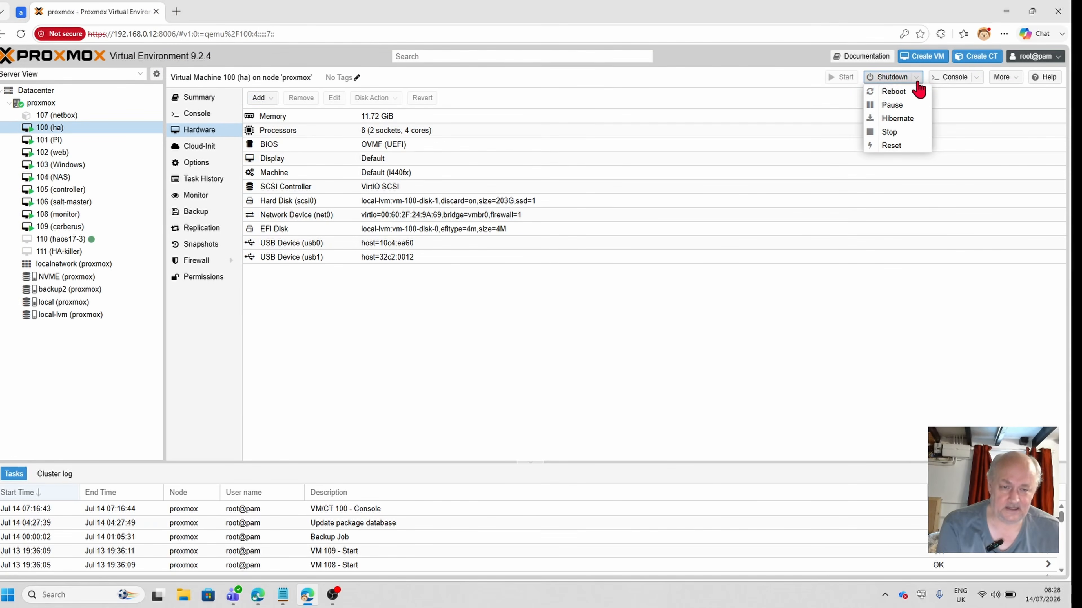
pyautogui.click(893, 94)
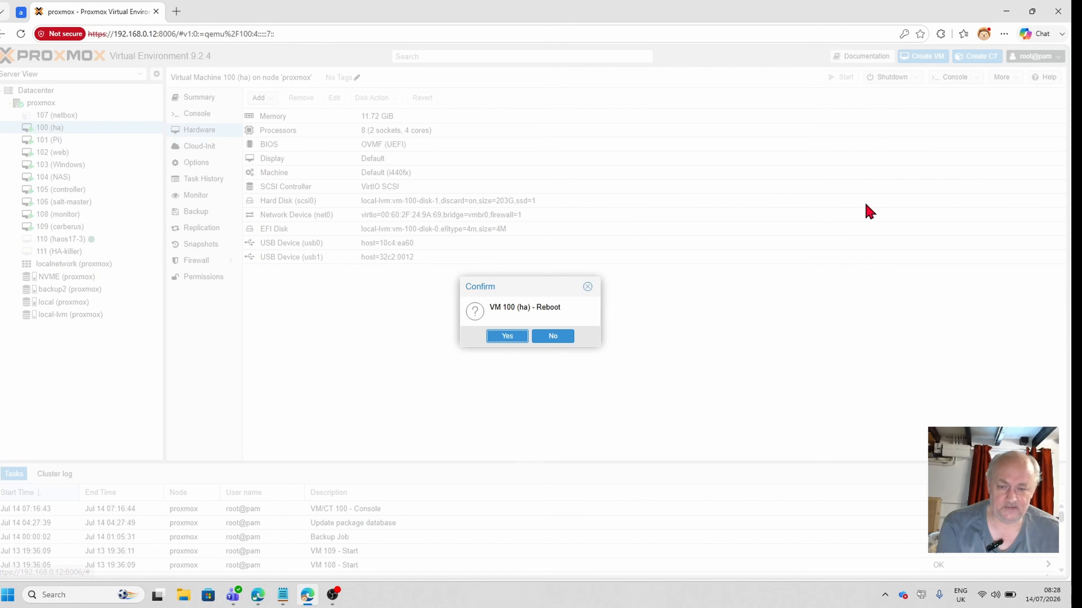
pyautogui.click(505, 337)
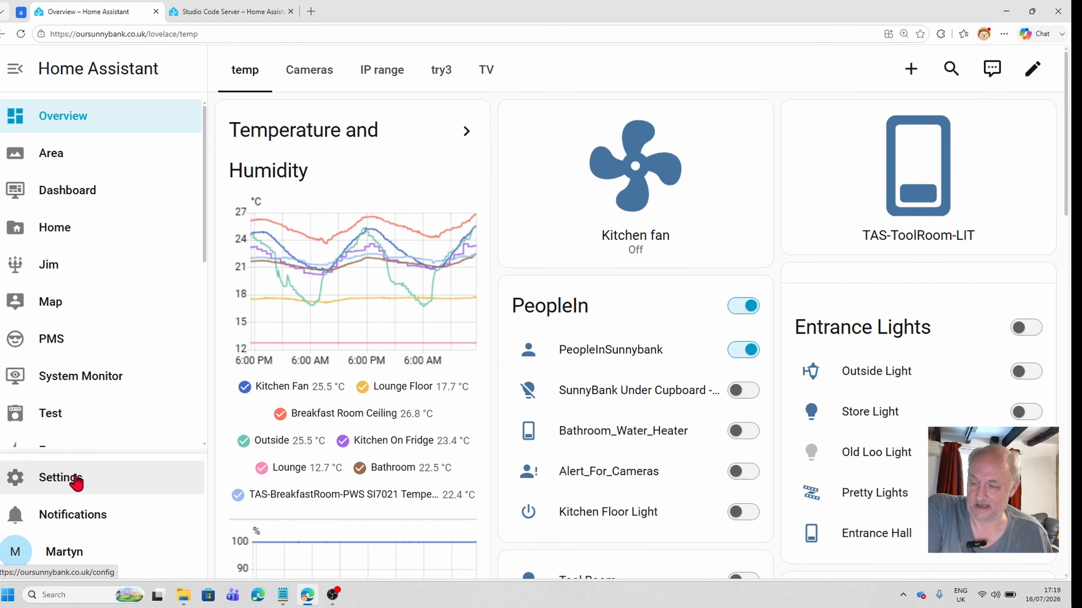
# Switch to Home Assistant and examine the hardware overview in its system settings
pyautogui.click(58, 480)
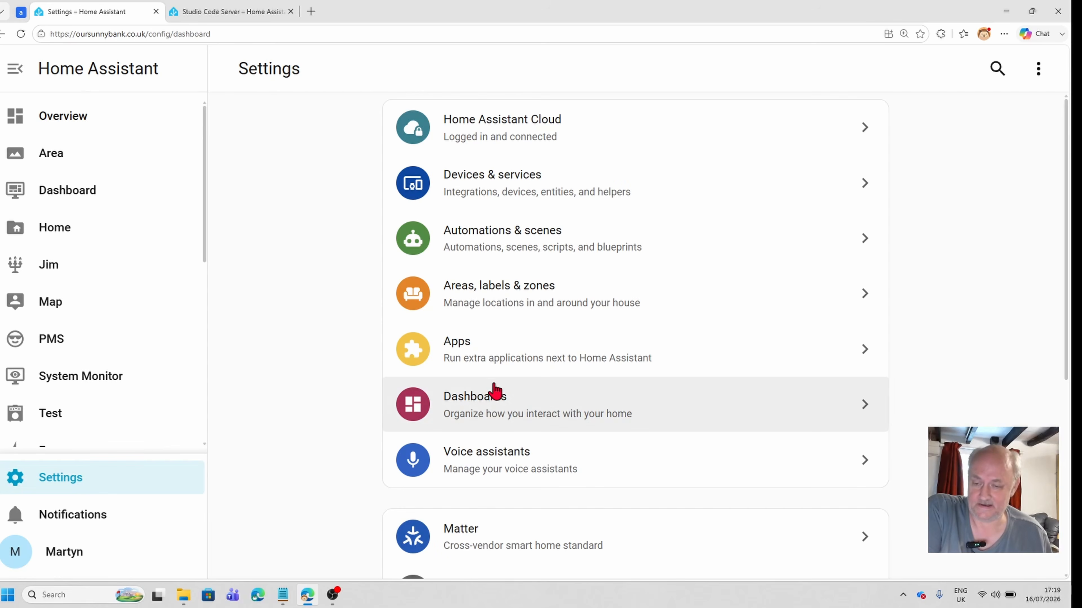
pyautogui.scroll(-6, 507, 387)
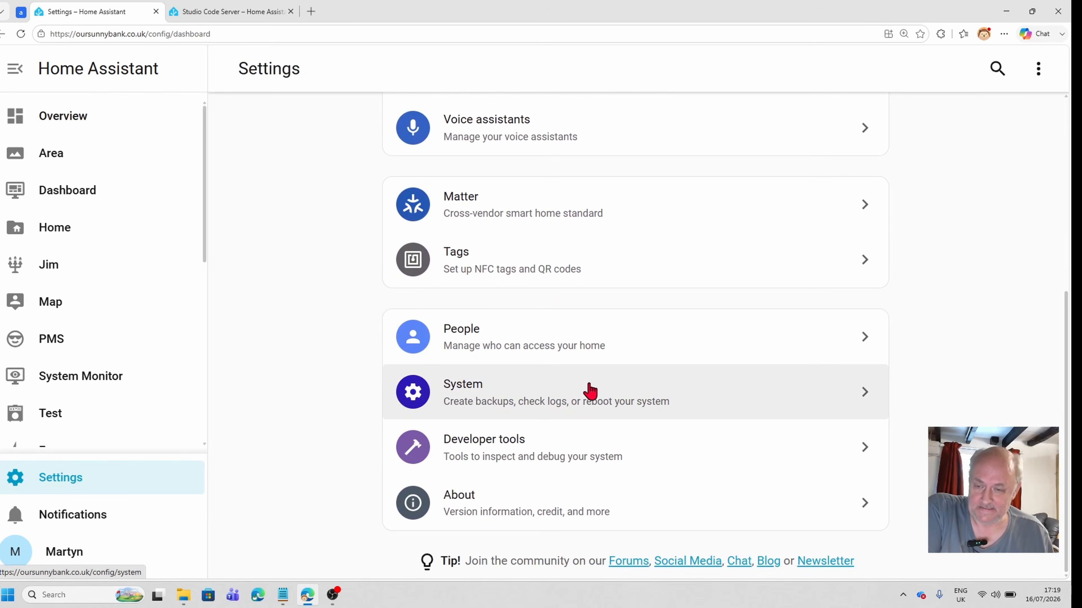
pyautogui.scroll(4, 587, 380)
pyautogui.scroll(-4, 591, 382)
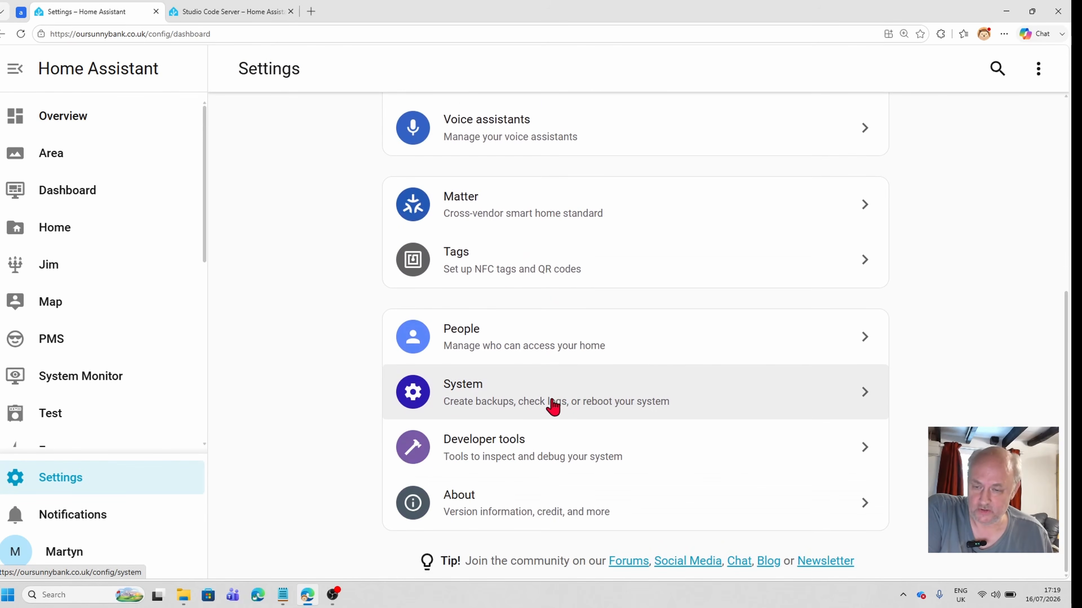
pyautogui.click(483, 410)
pyautogui.scroll(-3, 561, 394)
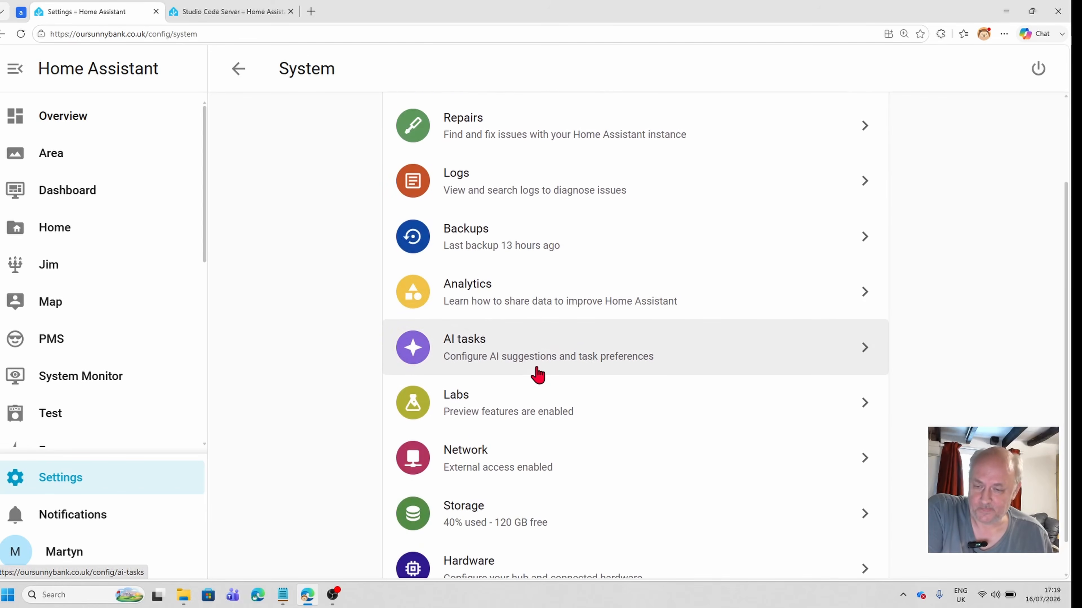
pyautogui.click(468, 536)
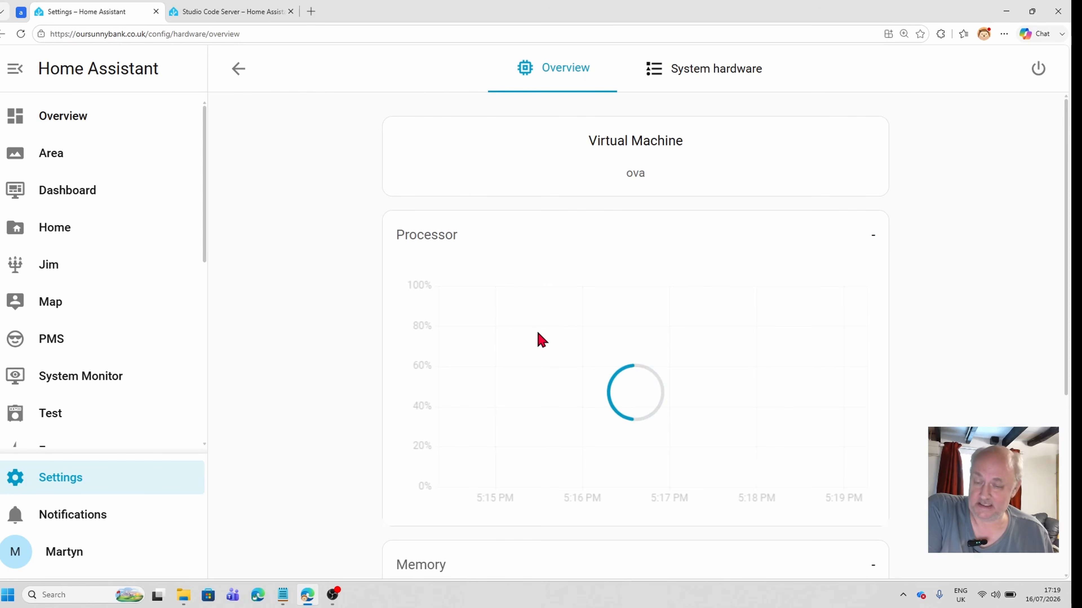
pyautogui.scroll(-2, 537, 331)
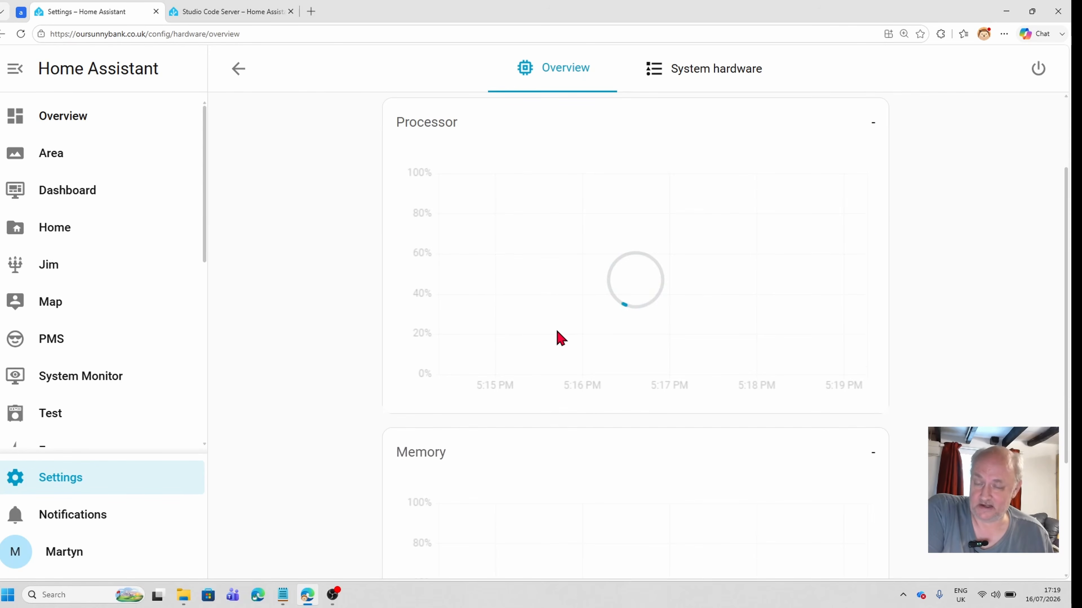
pyautogui.moveTo(572, 322)
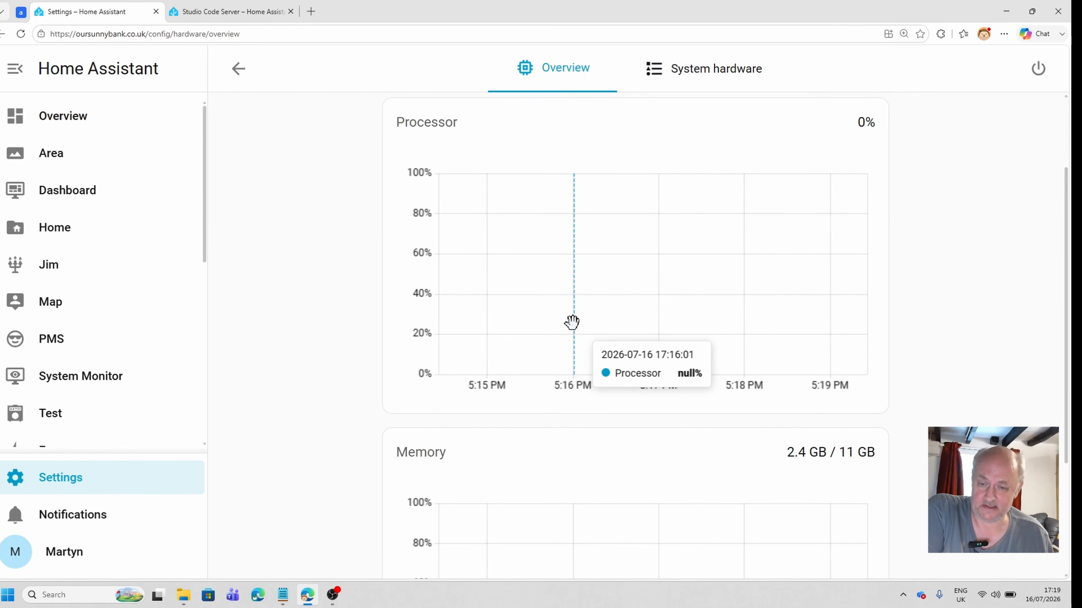
pyautogui.scroll(-2, 572, 321)
pyautogui.scroll(4, 574, 331)
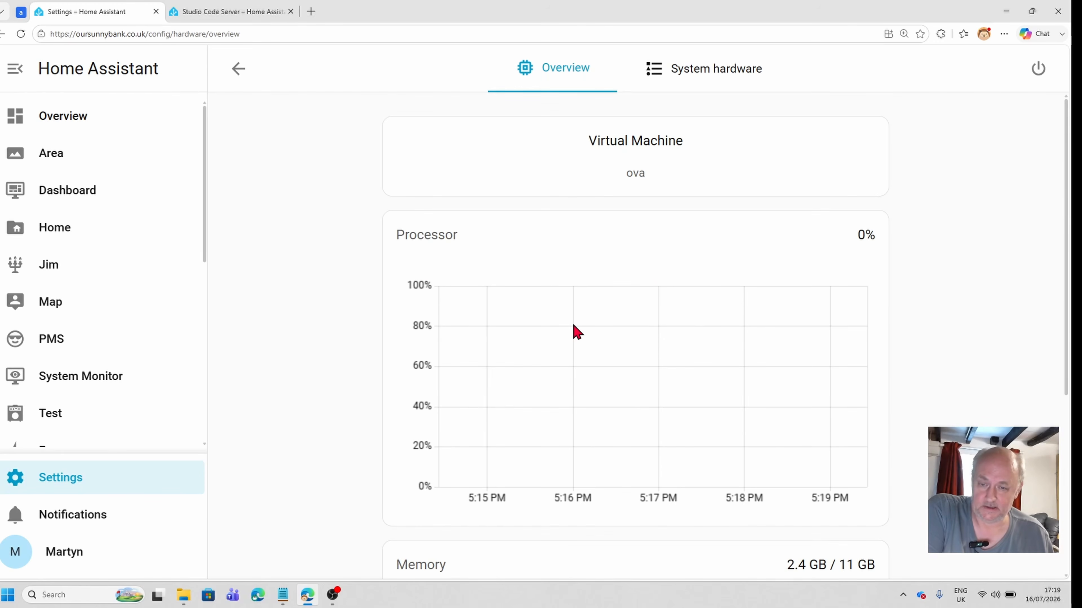
# Find the HS6209 2.4G wireless receiver's input devices in the full system hardware list
pyautogui.click(679, 83)
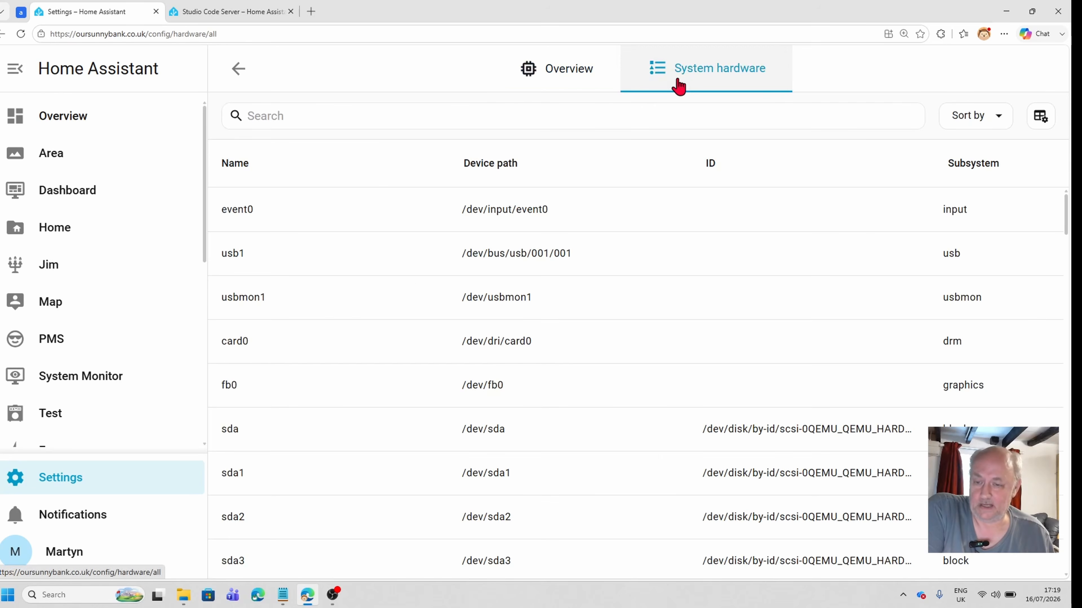
pyautogui.scroll(-15, 519, 266)
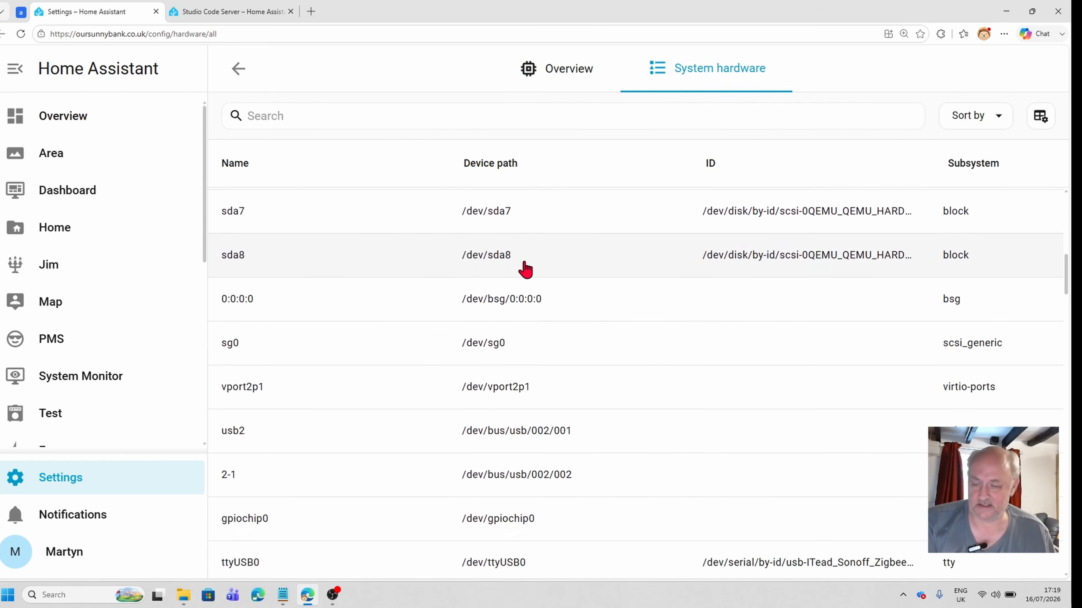
pyautogui.scroll(-20, 498, 346)
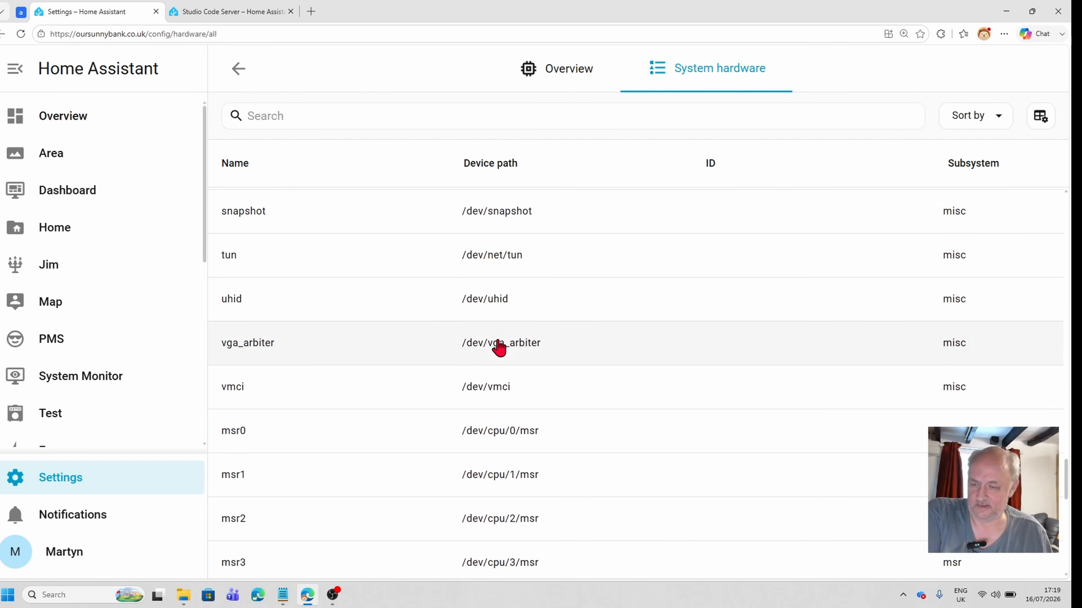
pyautogui.scroll(-5, 498, 345)
pyautogui.scroll(4, 497, 345)
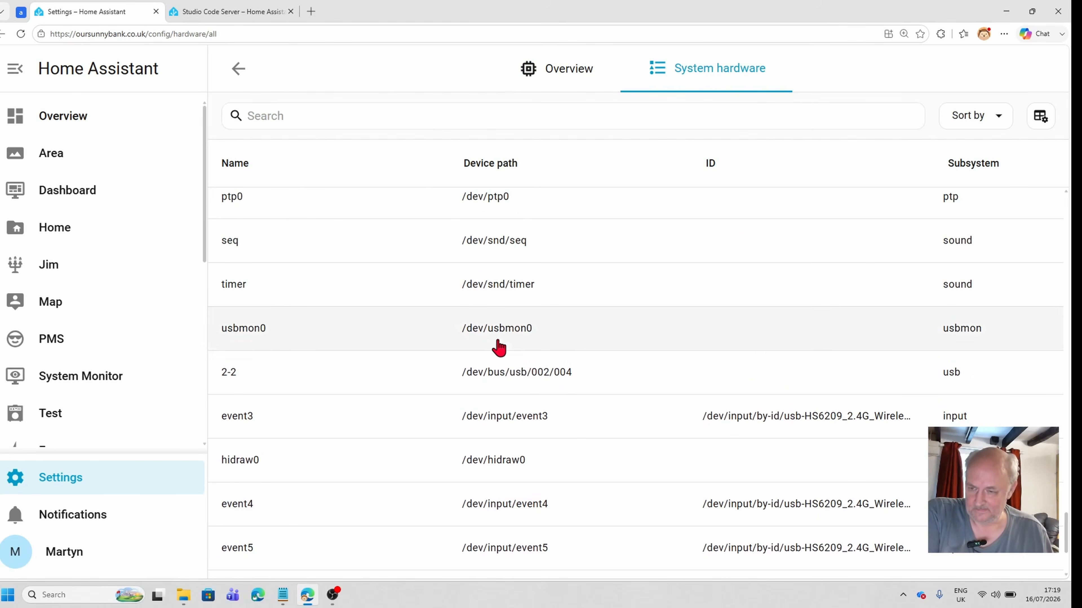
pyautogui.scroll(-3, 476, 351)
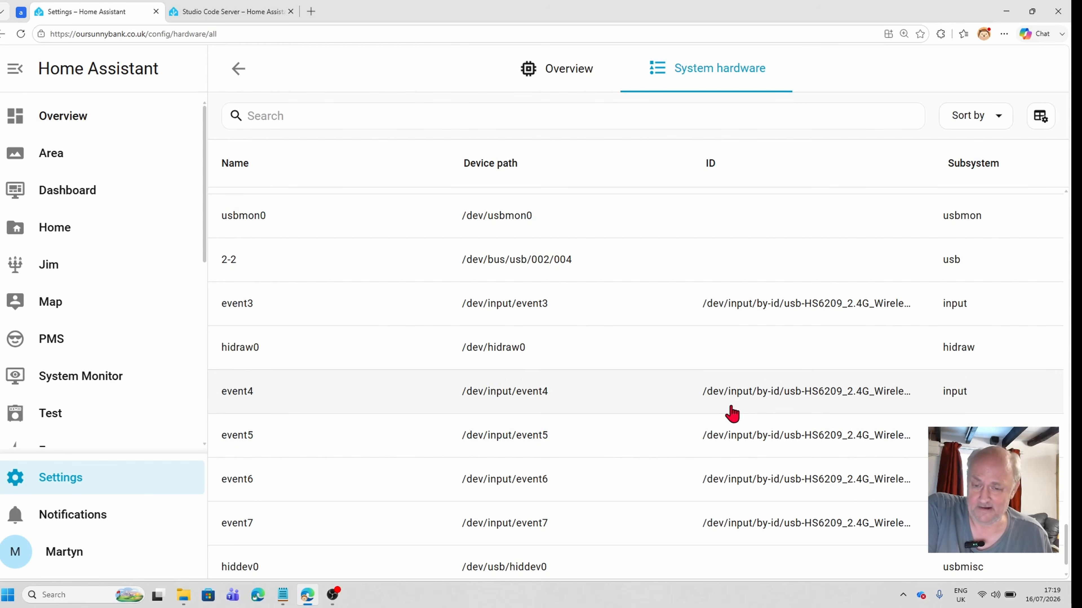
# Examine the attributes of the wireless receiver's event3 and event4 devices, closing each after reading
pyautogui.click(241, 314)
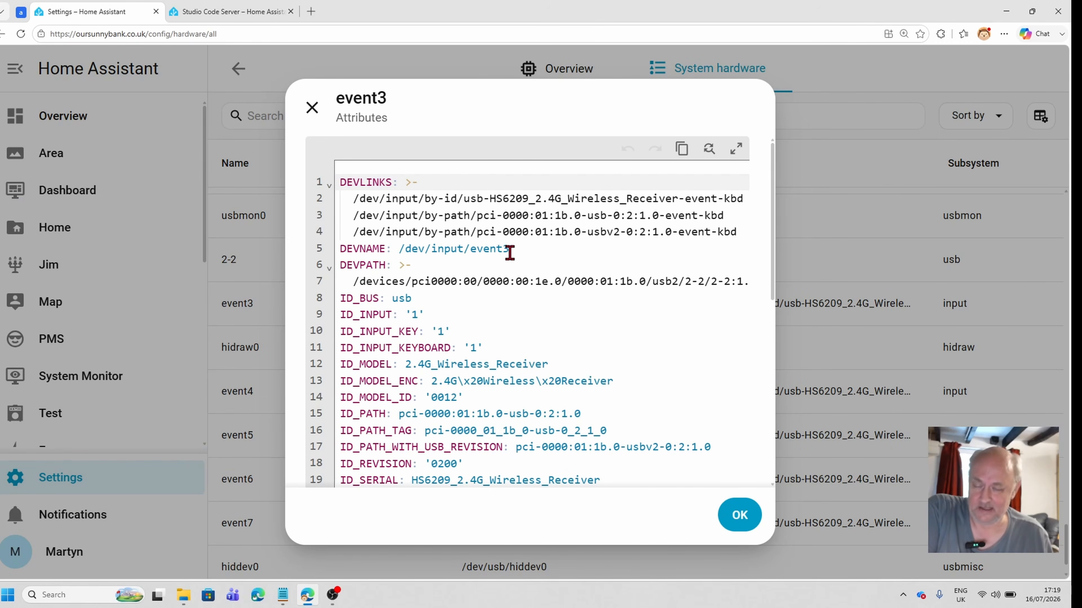
pyautogui.click(311, 107)
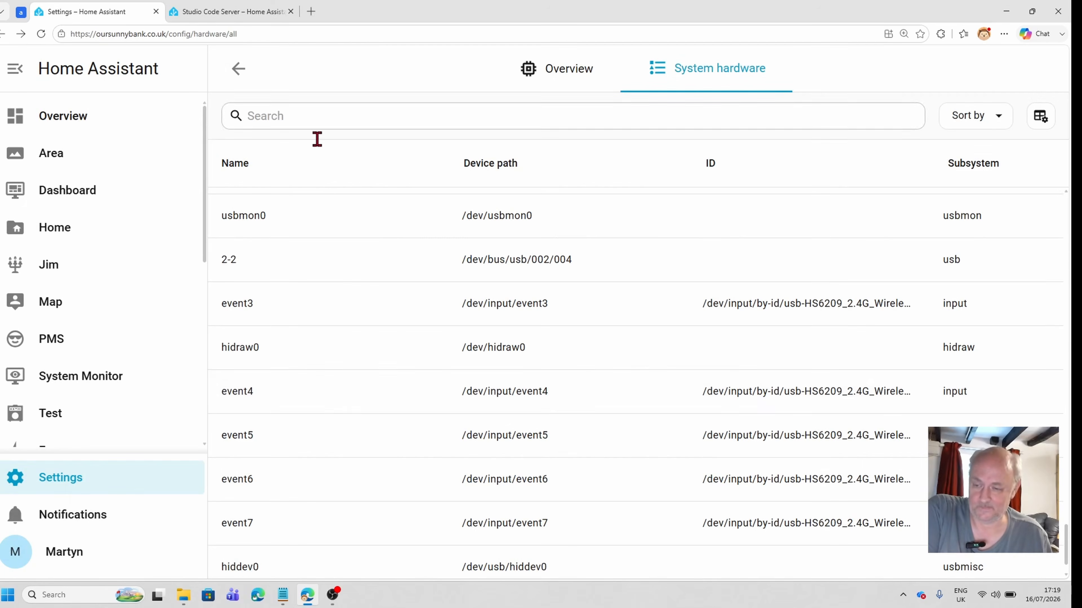
pyautogui.click(251, 398)
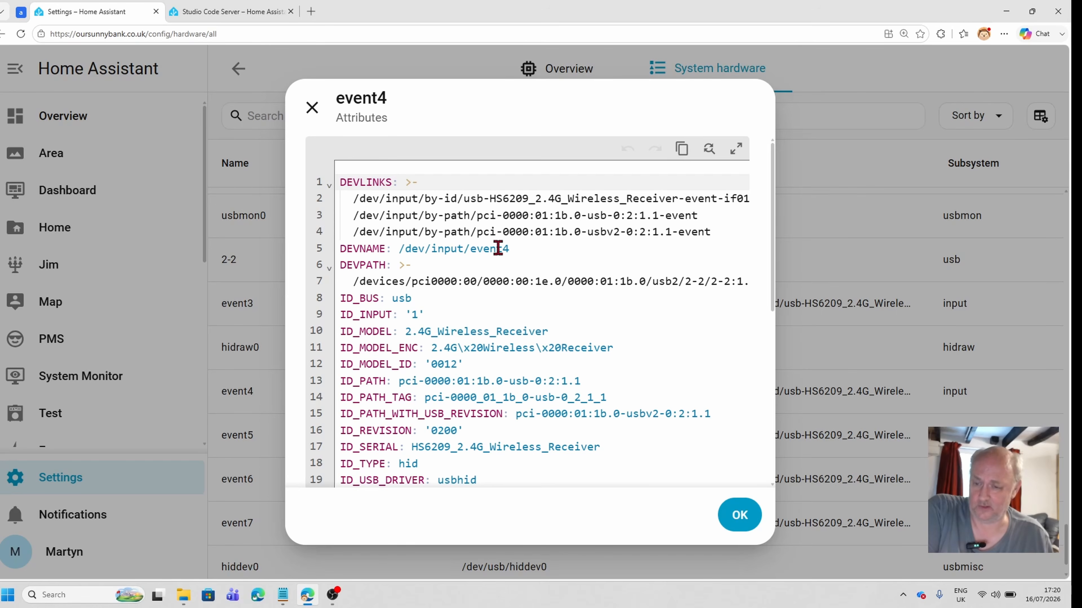
pyautogui.click(311, 107)
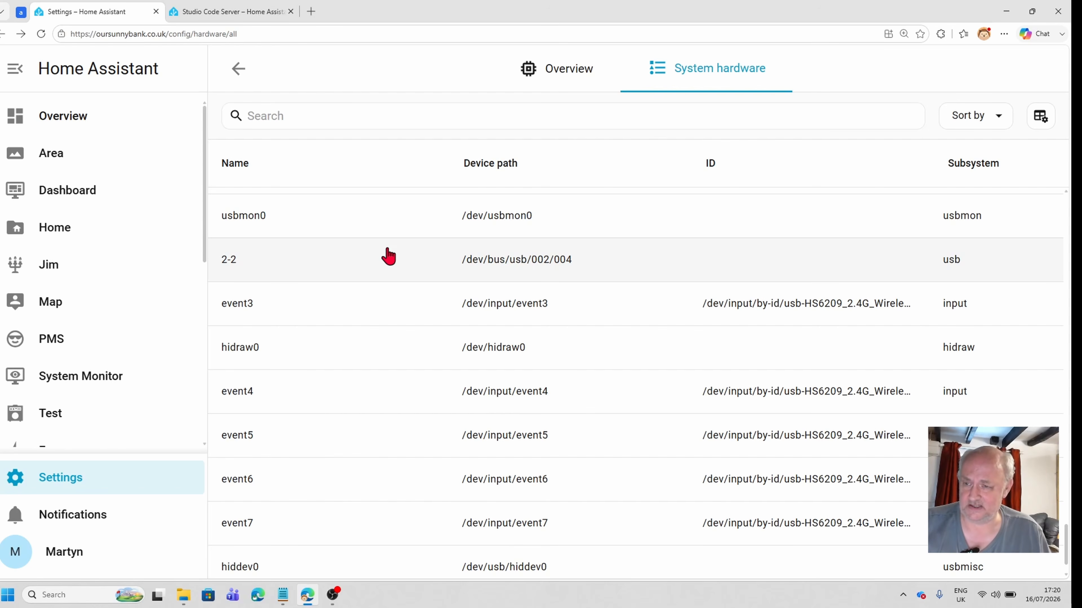
# Switch to Studio Code Server, close the chat pane and review the keyboard_remote block in configuration.yaml
pyautogui.click(234, 17)
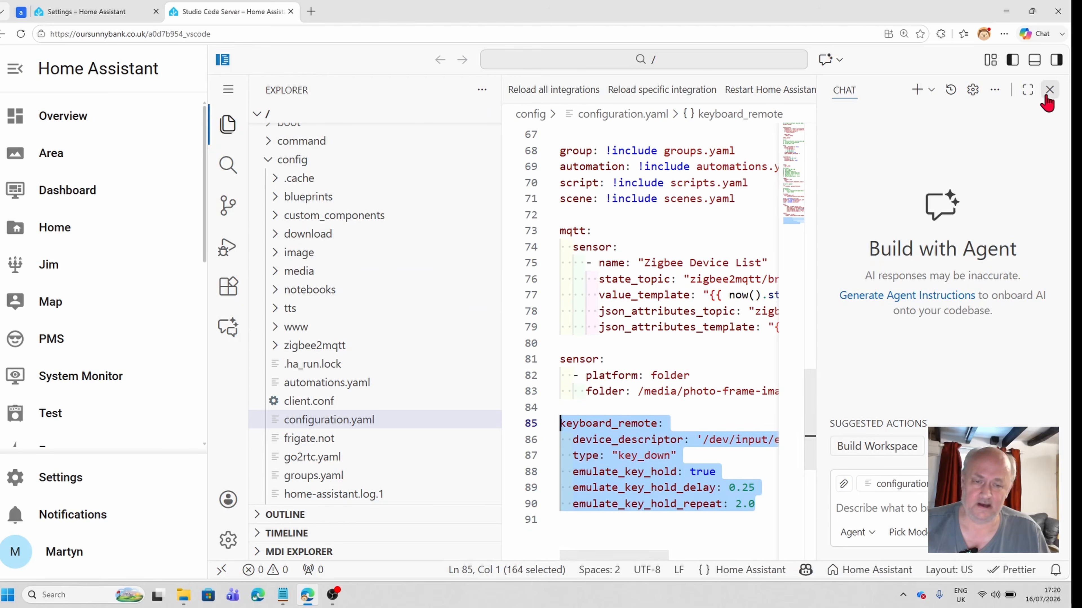
pyautogui.click(1049, 90)
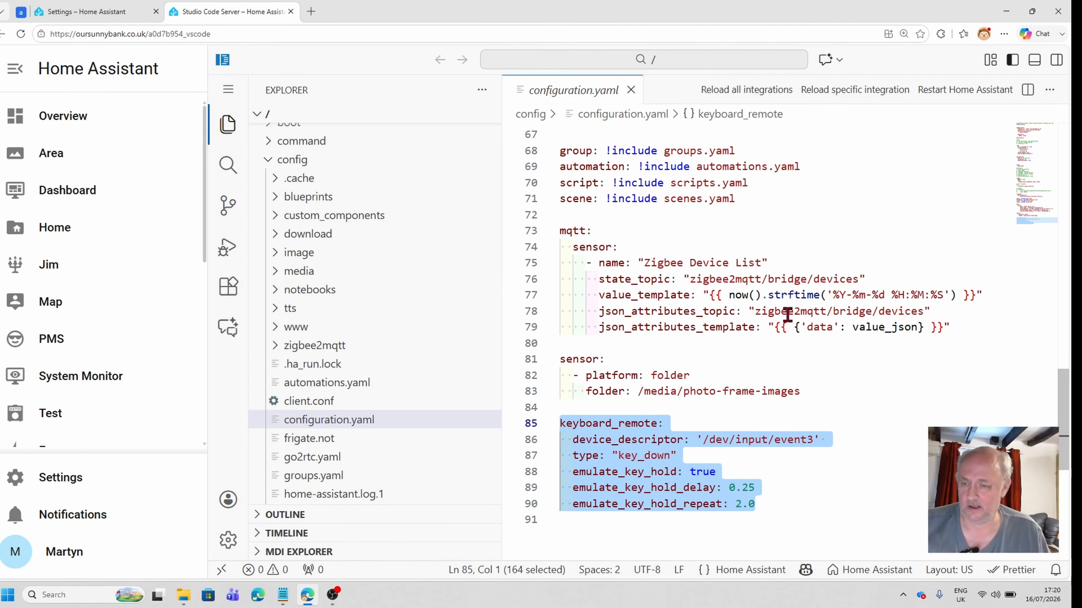
pyautogui.scroll(-1, 758, 319)
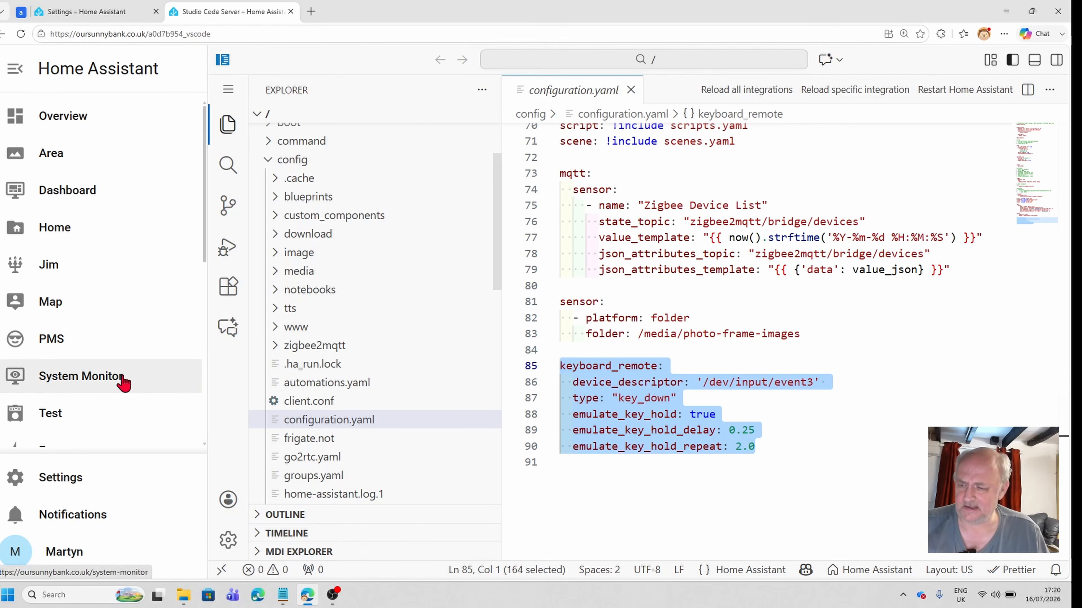
# Open the Developer tools from the settings and perform a full restart of Home Assistant
pyautogui.click(78, 482)
pyautogui.scroll(-4, 530, 435)
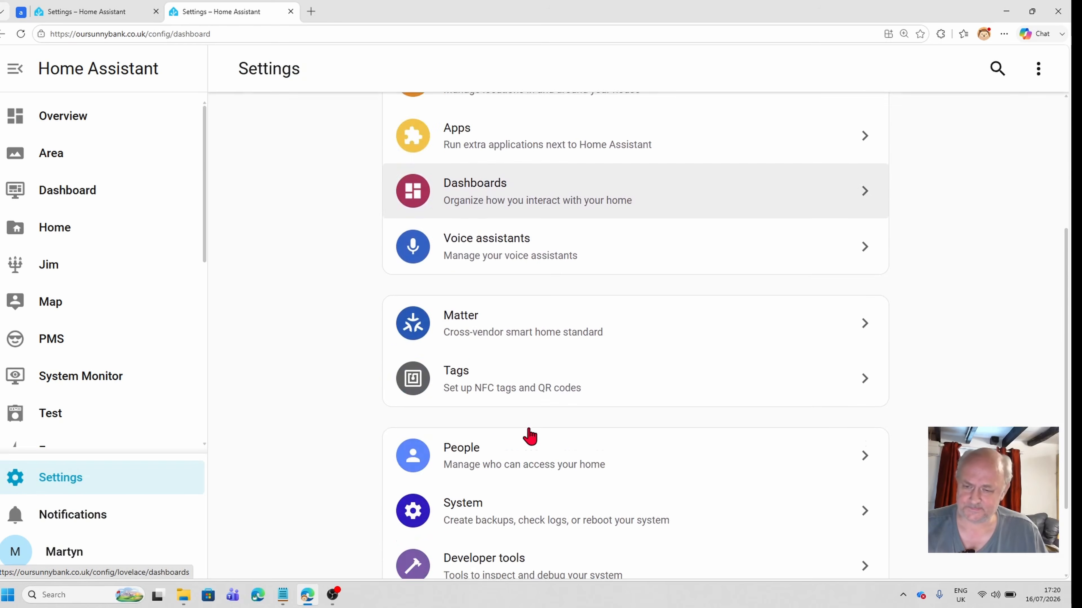
pyautogui.scroll(-3, 530, 435)
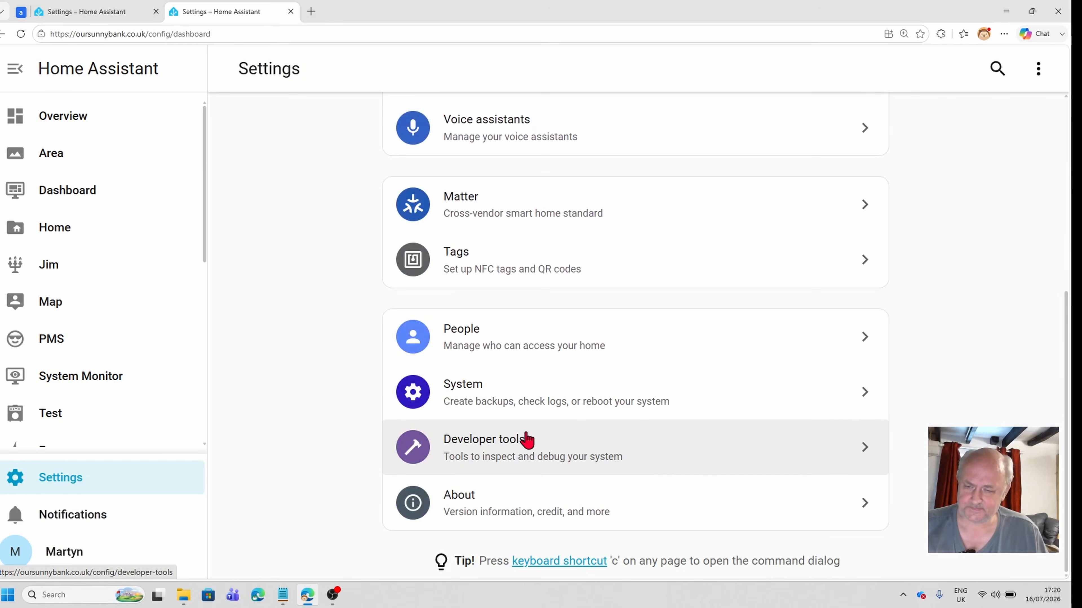
pyautogui.click(505, 455)
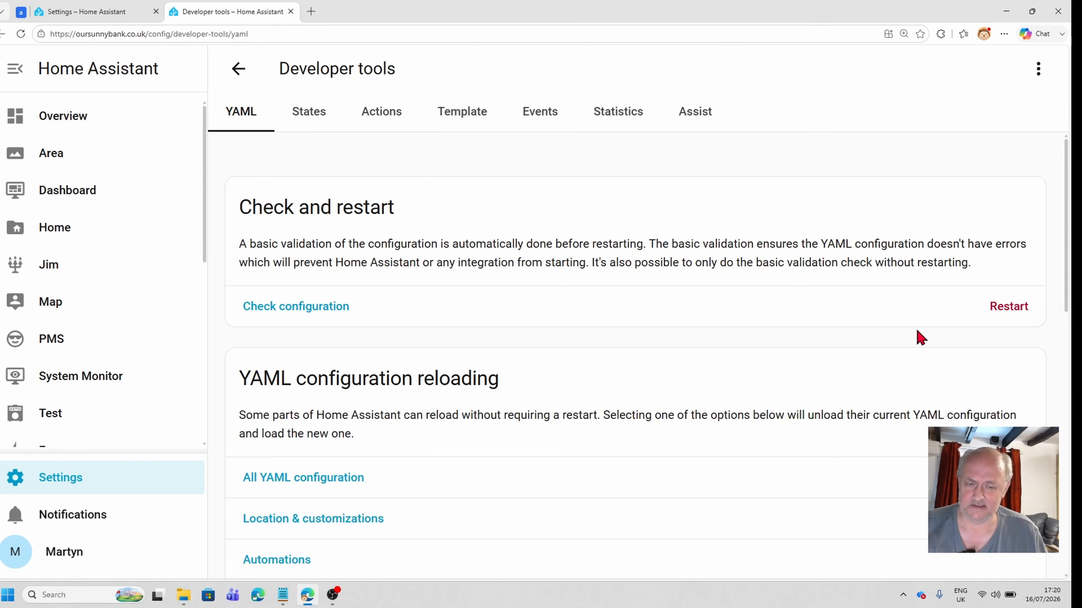
pyautogui.click(994, 325)
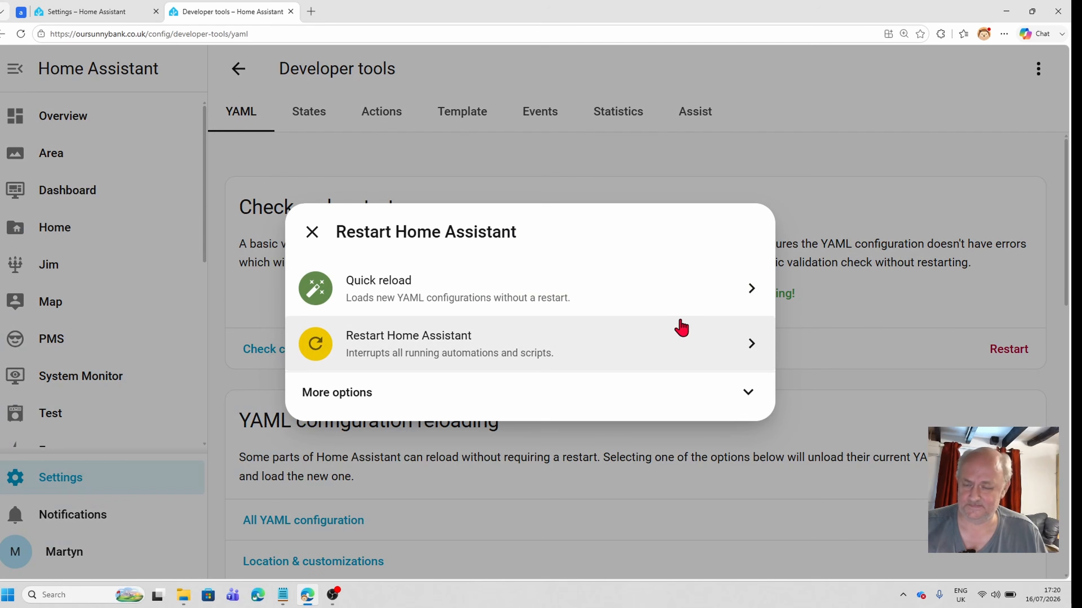
pyautogui.click(433, 352)
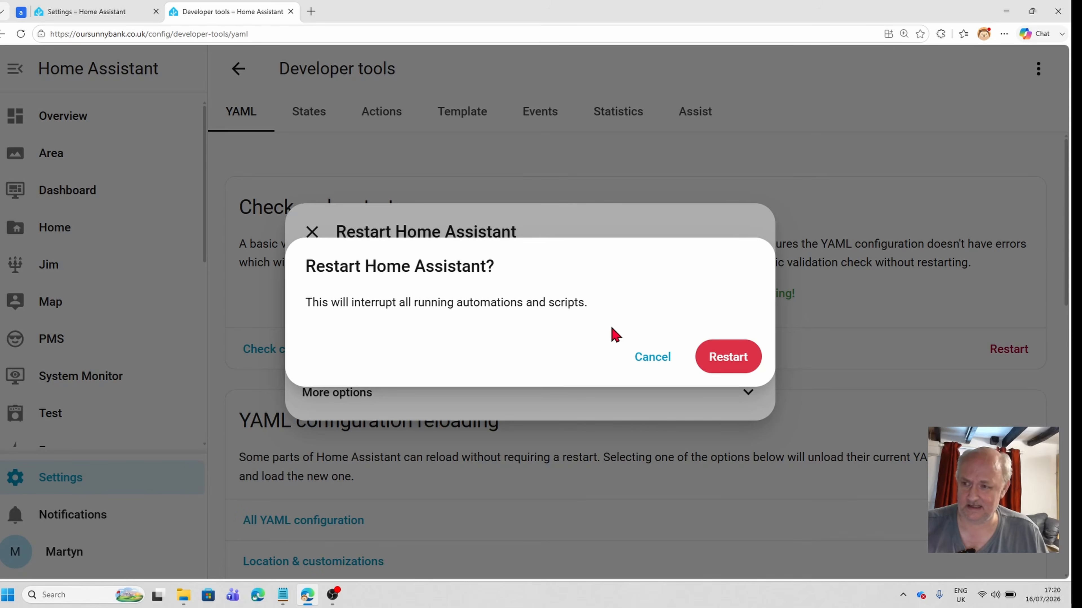
pyautogui.click(737, 360)
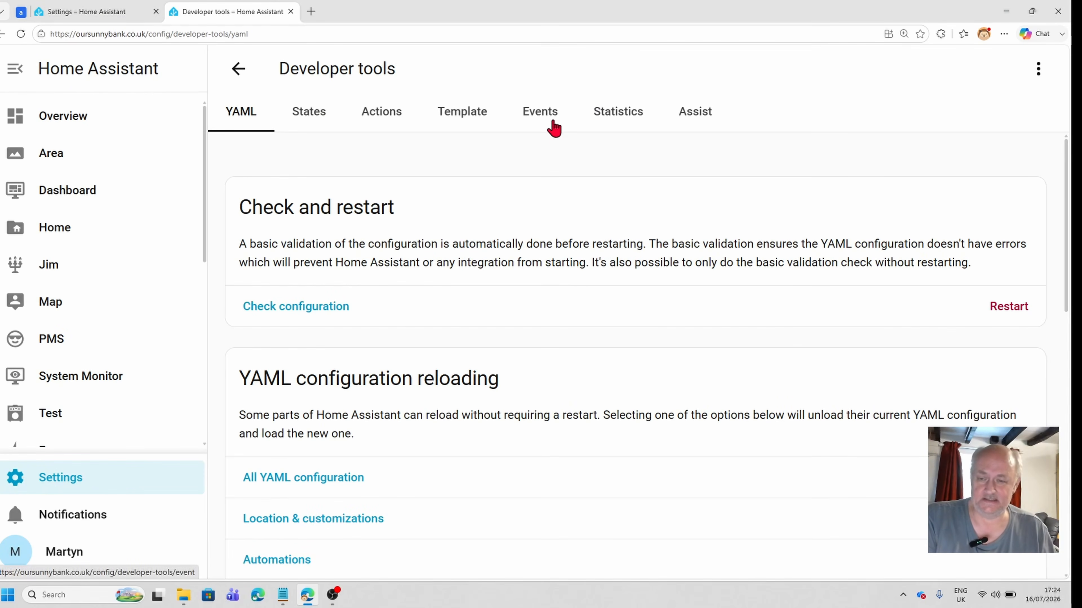
# Start listening to keyboard_remote_command_received events in the Developer tools
pyautogui.click(541, 121)
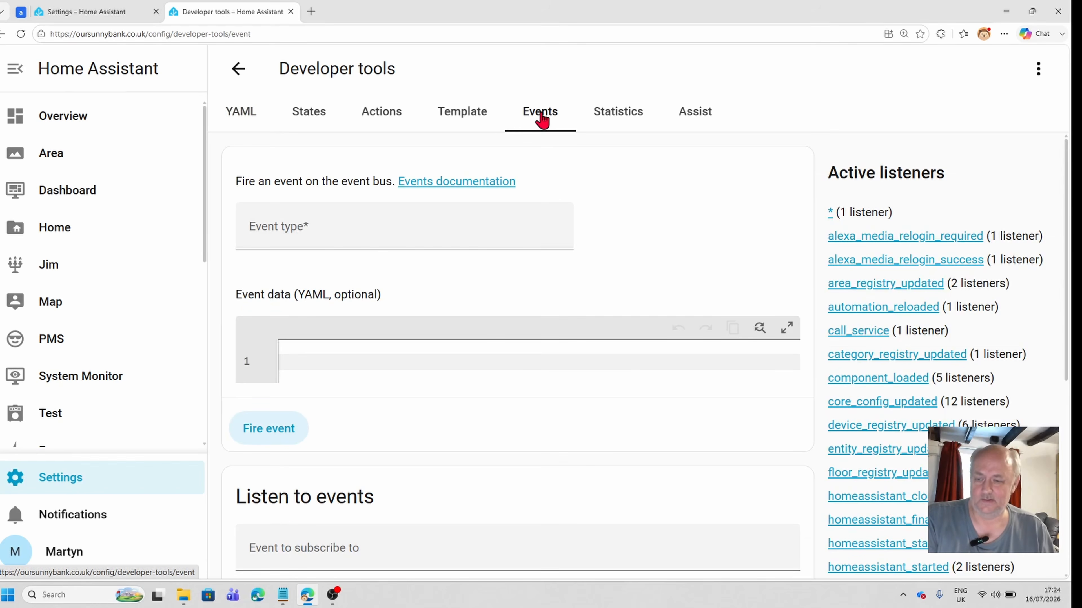
pyautogui.scroll(-6, 538, 217)
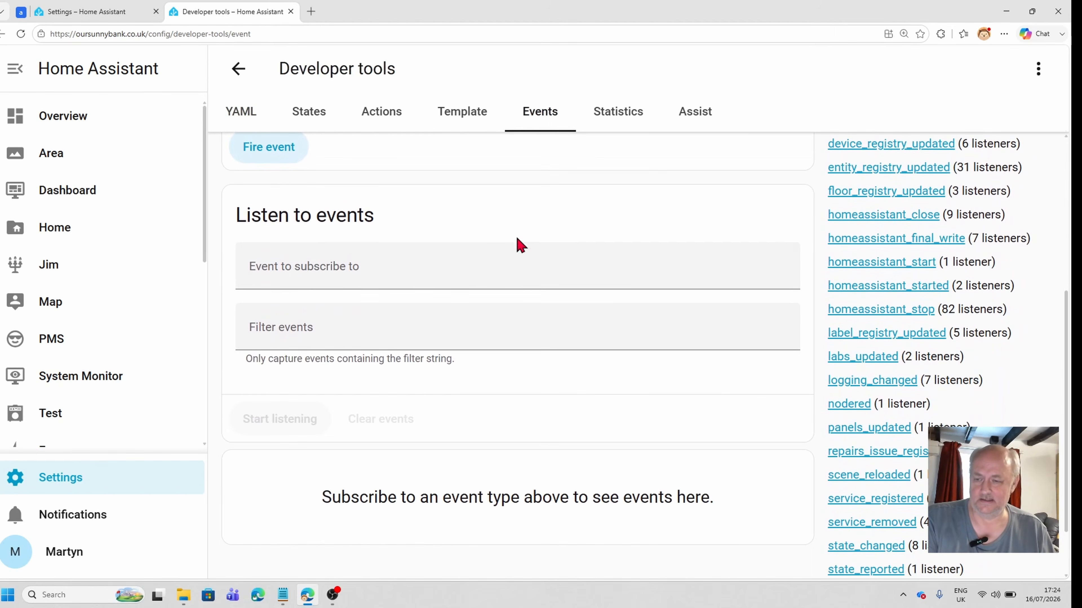
pyautogui.click(374, 266)
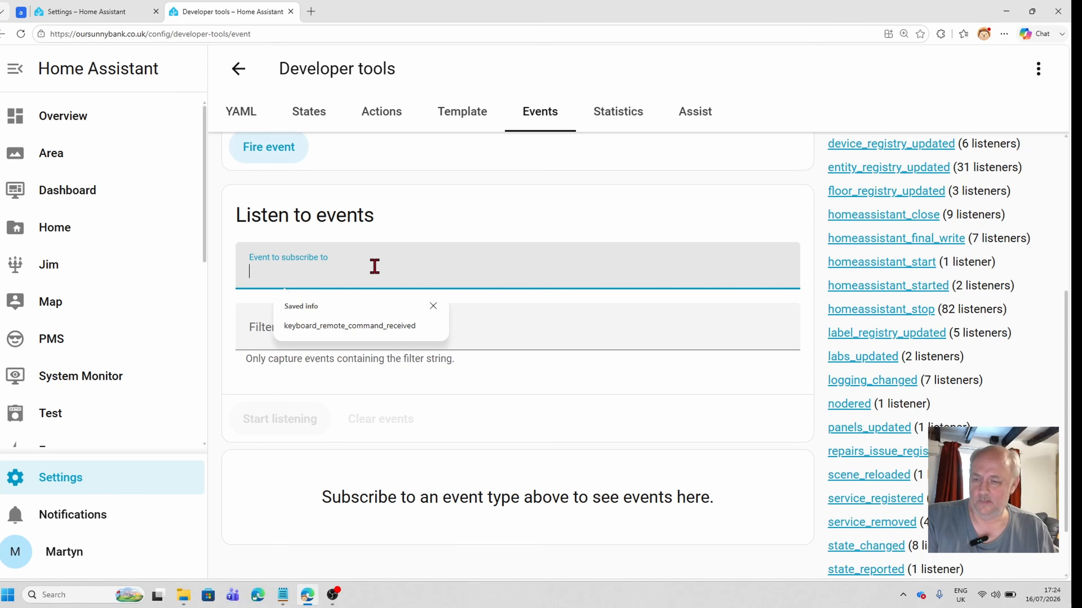
pyautogui.click(355, 333)
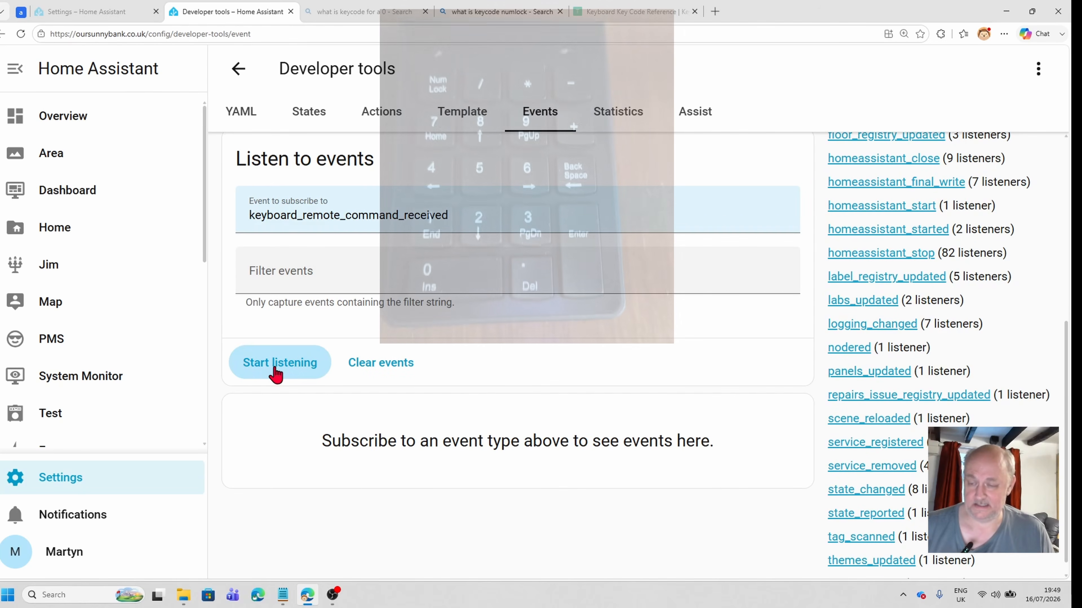
pyautogui.click(275, 374)
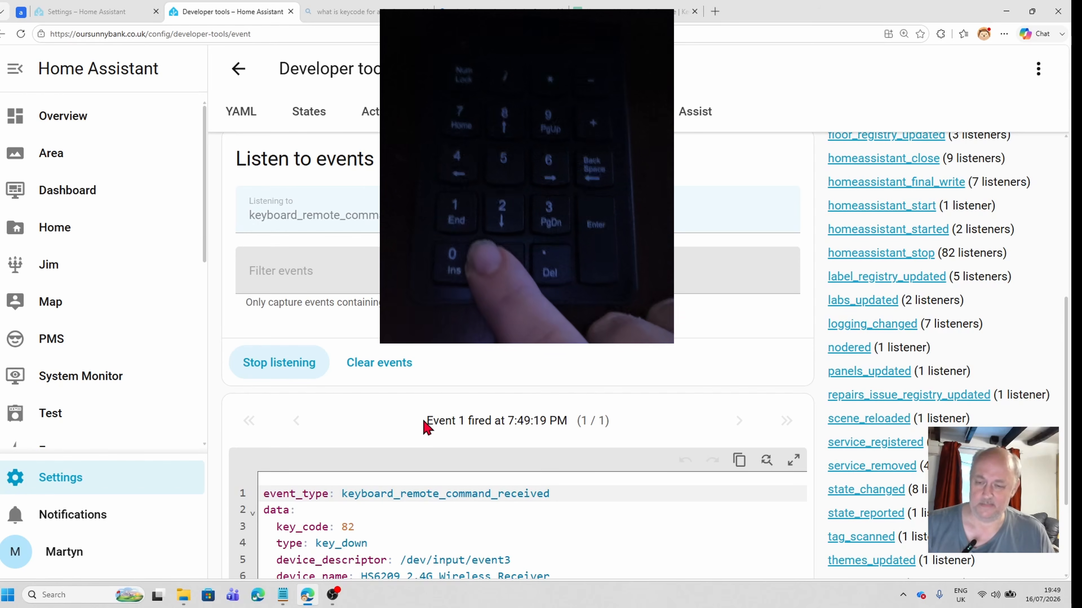
# Examine the key_code of each captured keypad event one by one, and clear the captured events
pyautogui.scroll(-1, 432, 420)
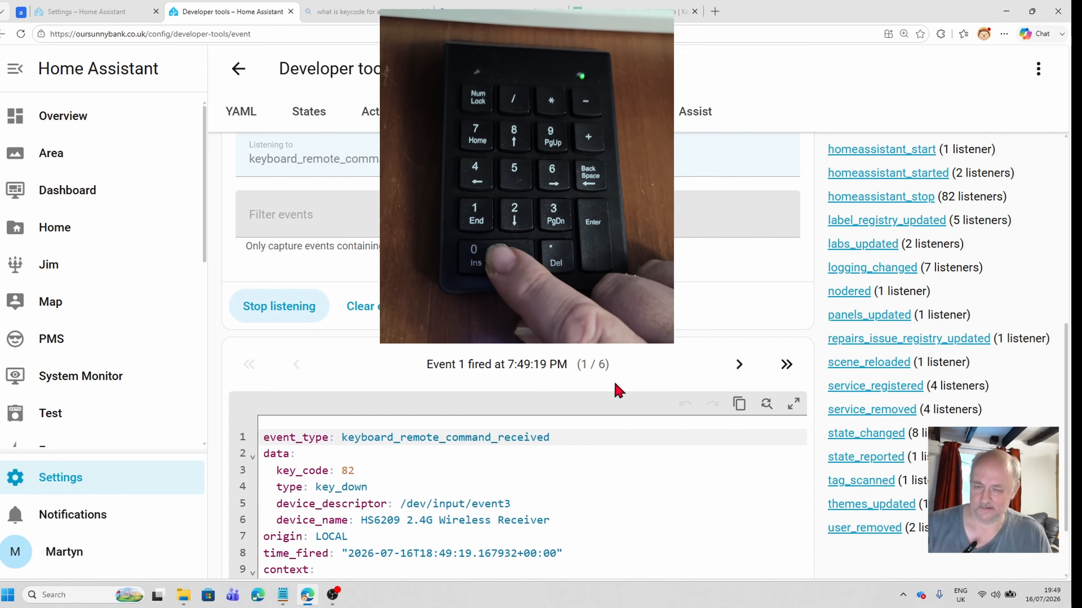
pyautogui.click(746, 372)
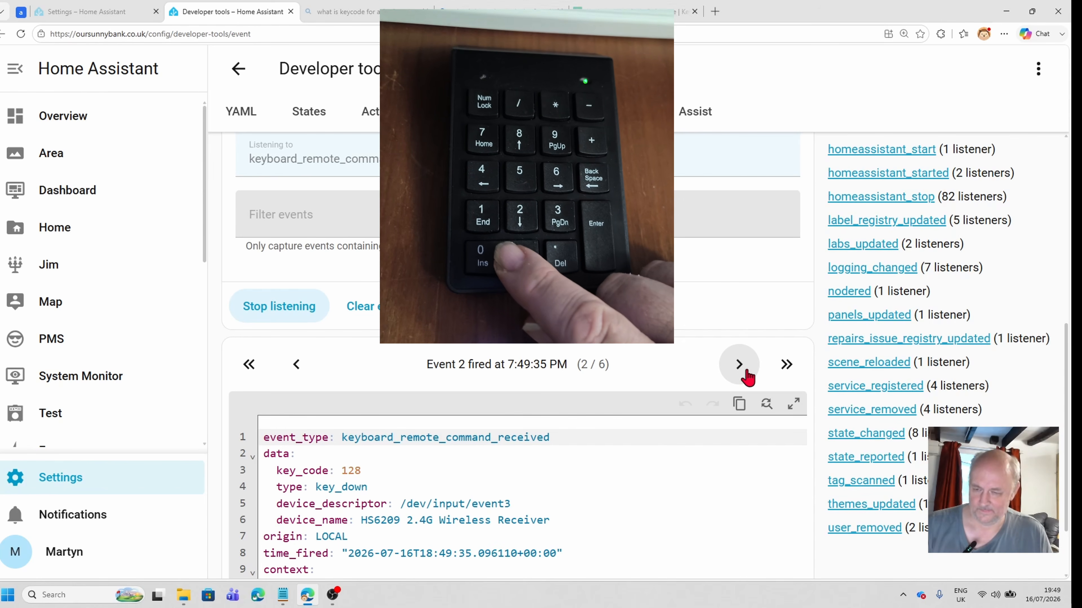
pyautogui.click(746, 372)
pyautogui.click(746, 372)
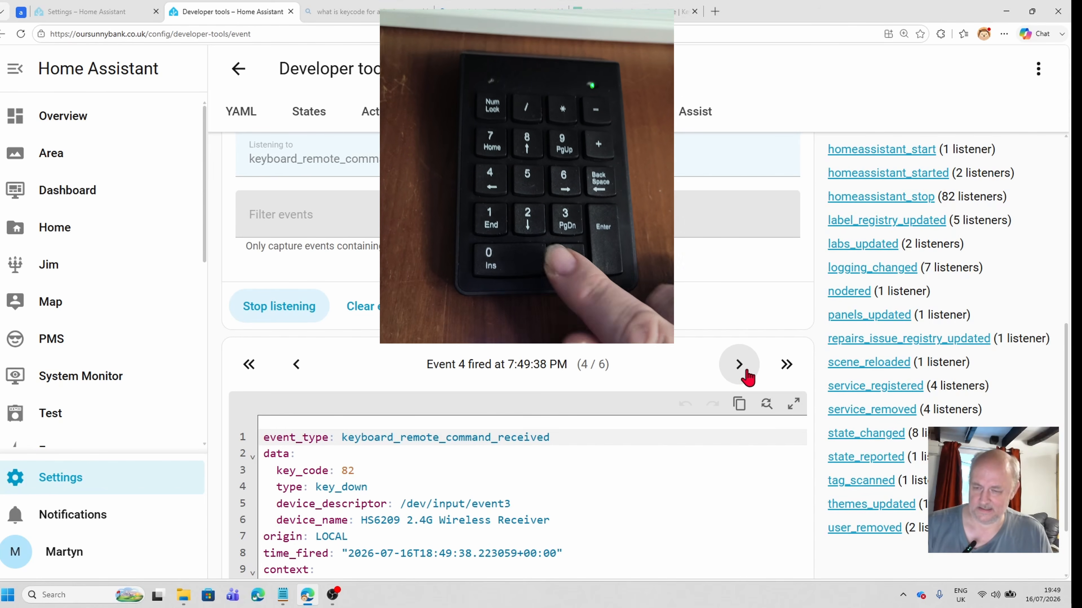
pyautogui.click(746, 373)
pyautogui.click(746, 373)
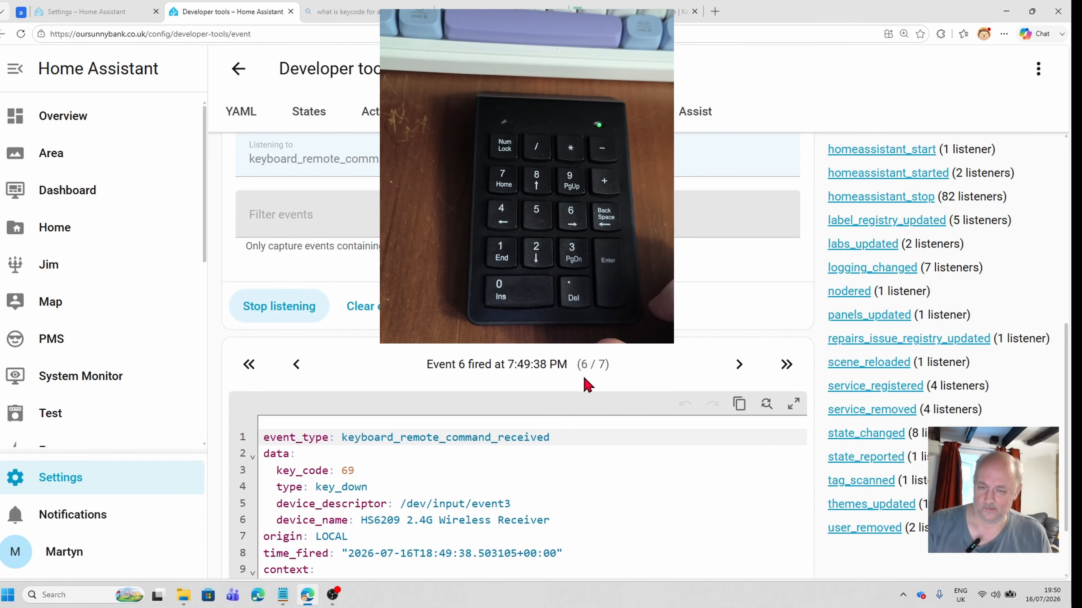
pyautogui.click(739, 364)
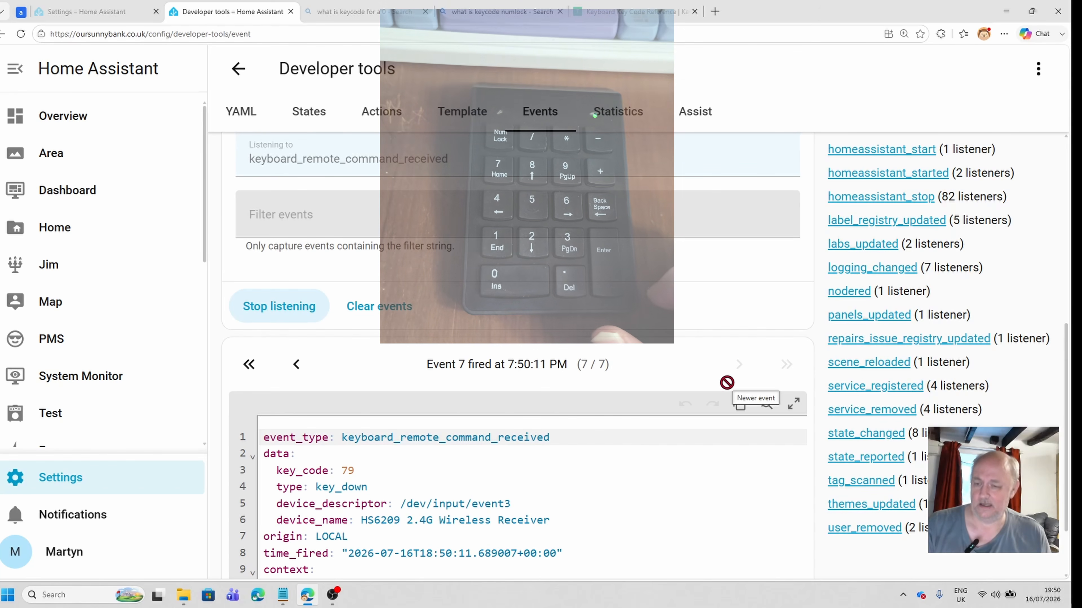
pyautogui.click(374, 313)
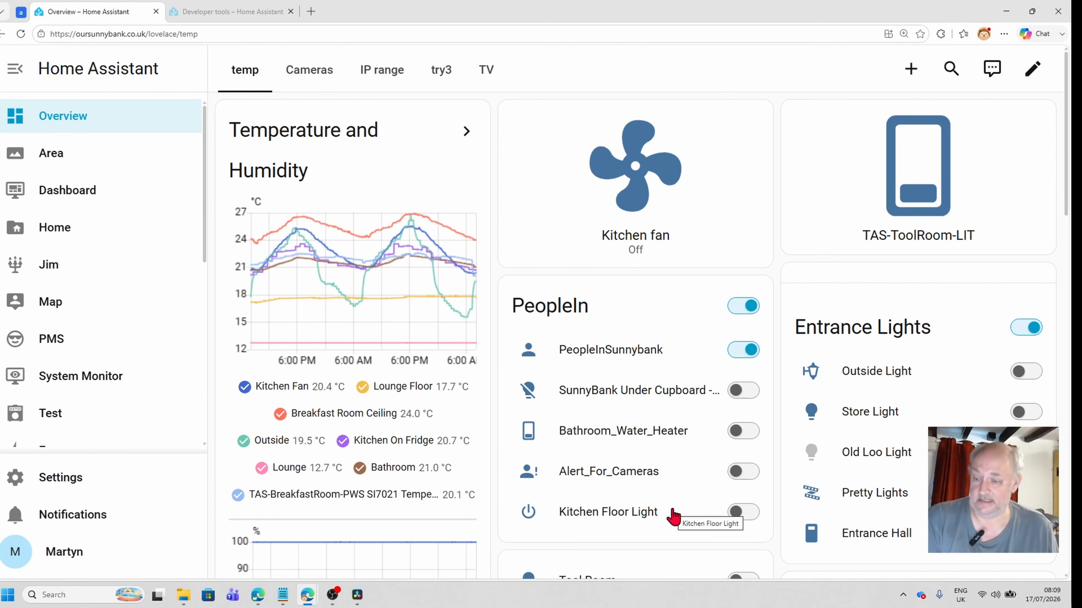
# Open the automations list in the settings and create a new empty automation from scratch
pyautogui.scroll(-3, 152, 352)
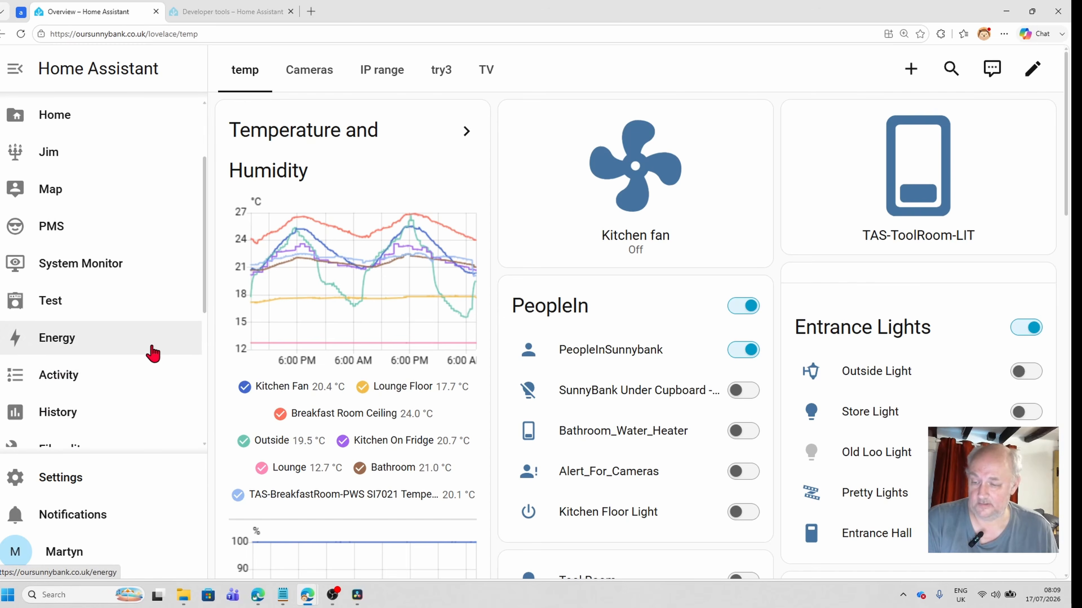
pyautogui.click(96, 477)
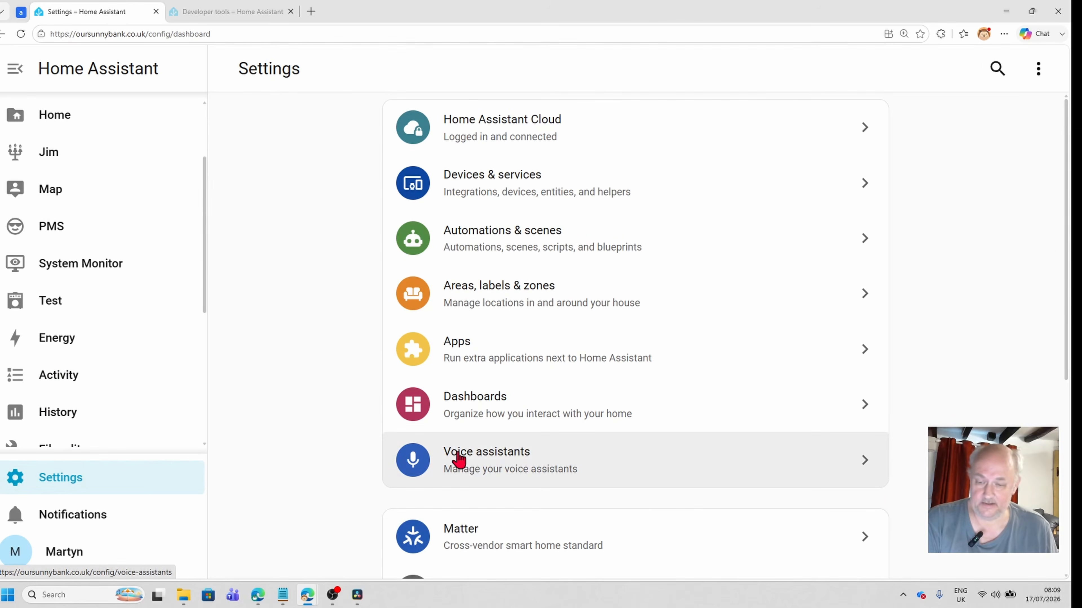
pyautogui.click(507, 251)
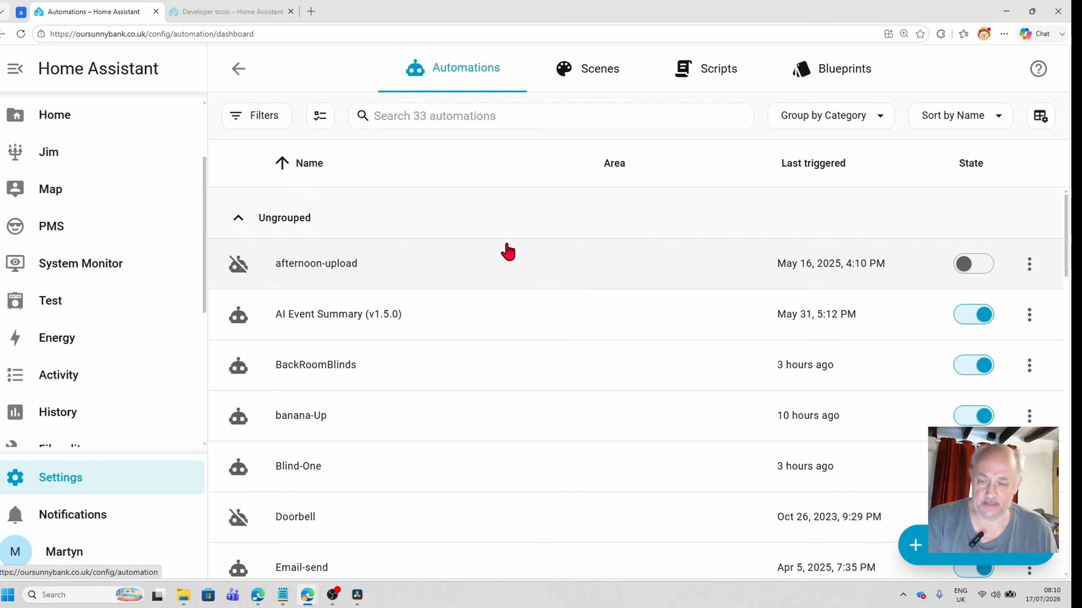
pyautogui.click(970, 555)
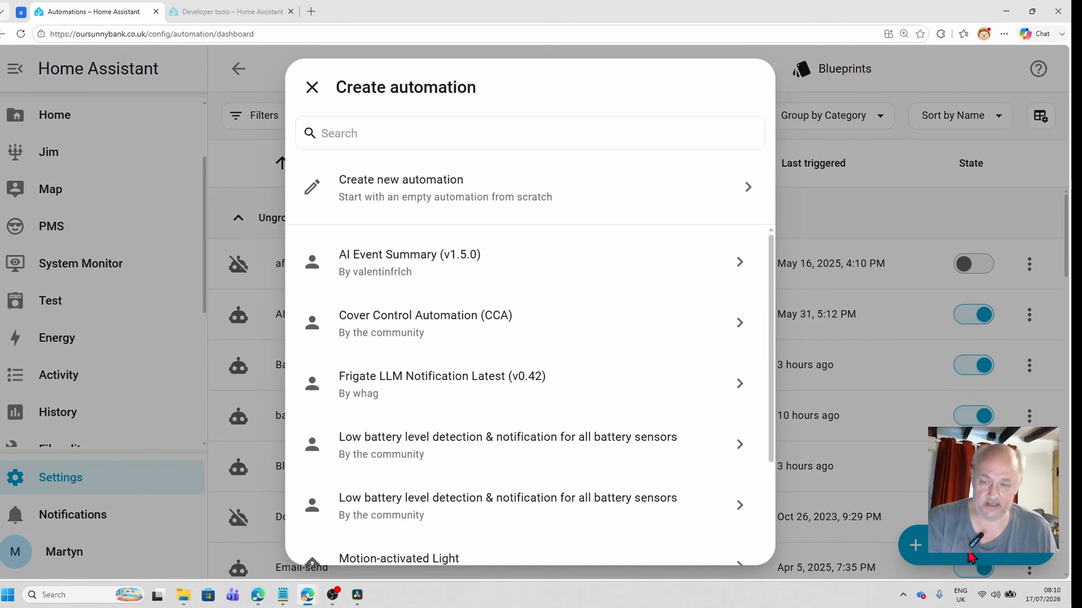
pyautogui.click(481, 193)
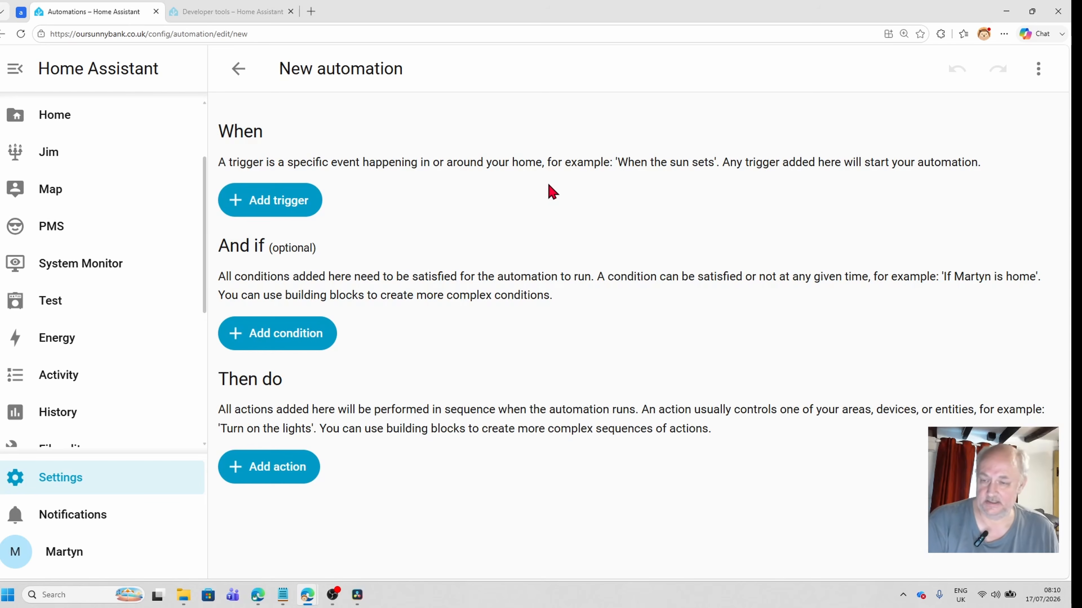
# Add a Manual event received trigger to the automation with the event type keyboard_remote_command_received
pyautogui.click(272, 205)
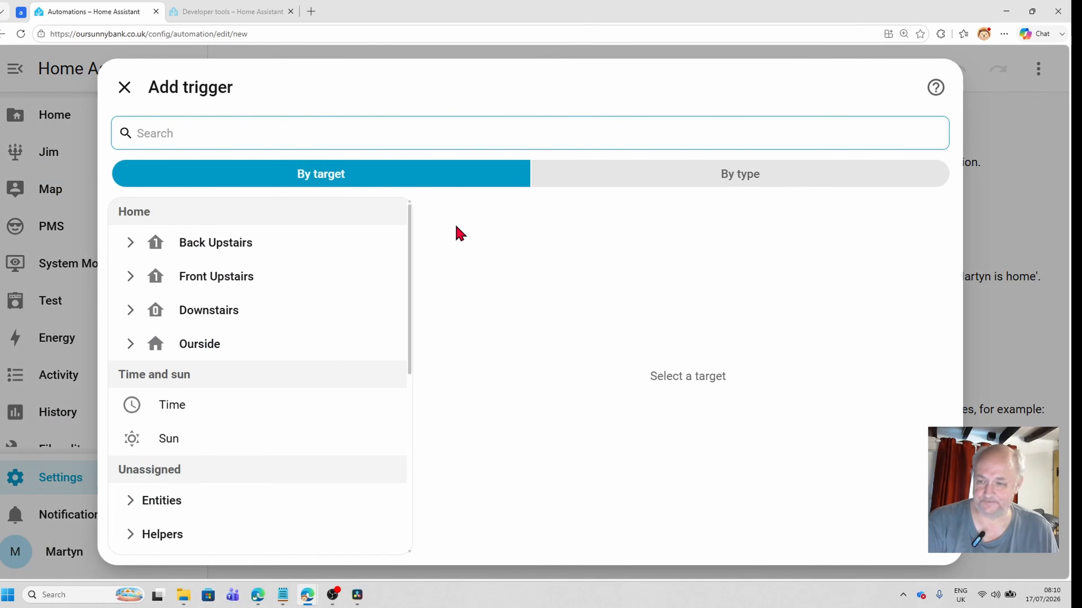
pyautogui.write('event')
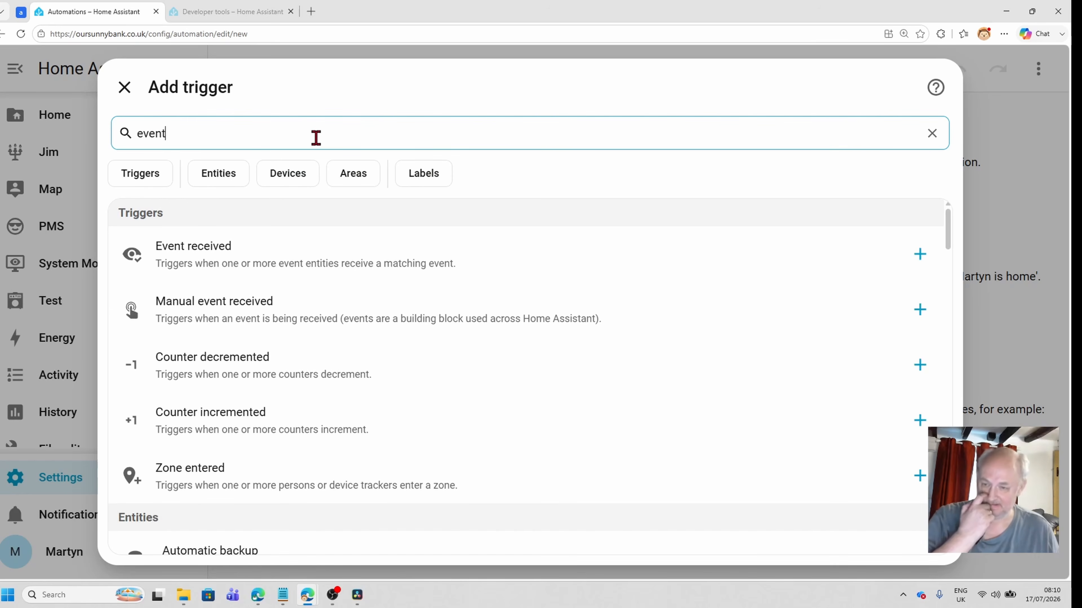
pyautogui.click(272, 316)
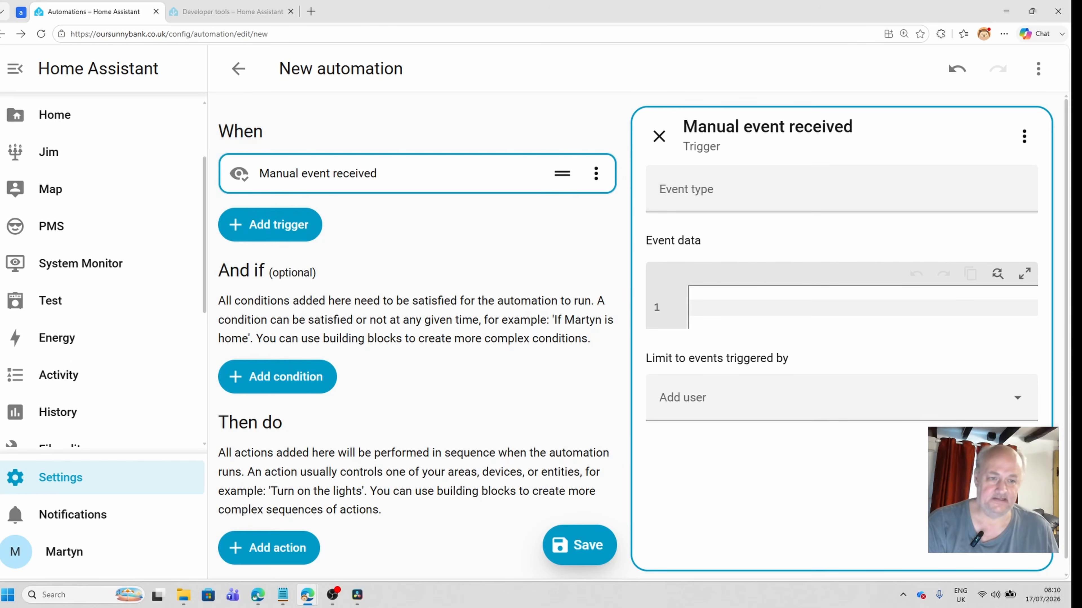
pyautogui.hotkey('alt', 'Tab')
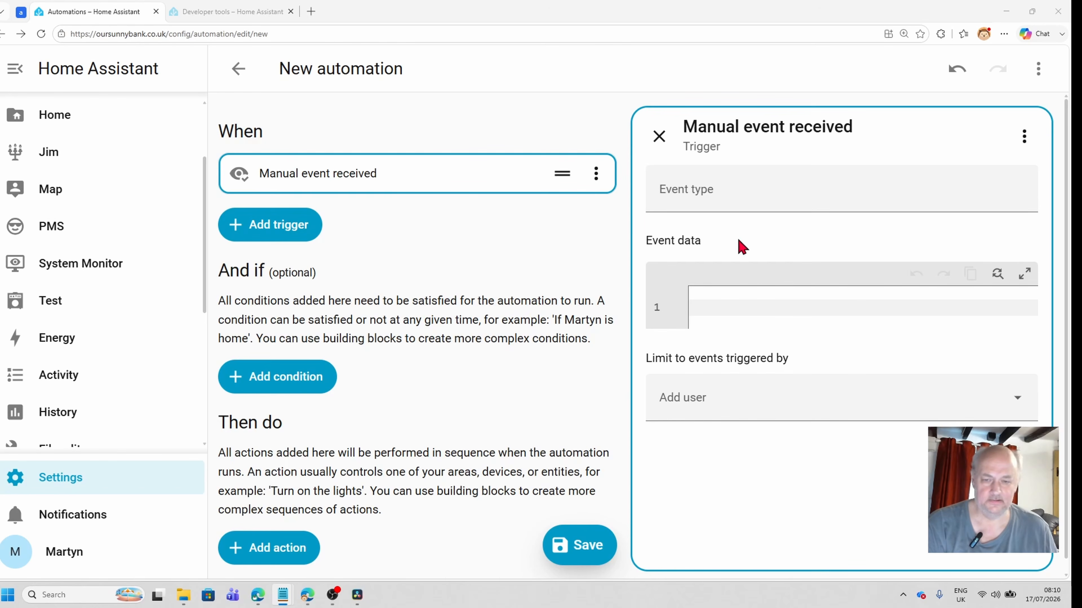
pyautogui.click(732, 185)
pyautogui.write('keyboard_remote_command_received')
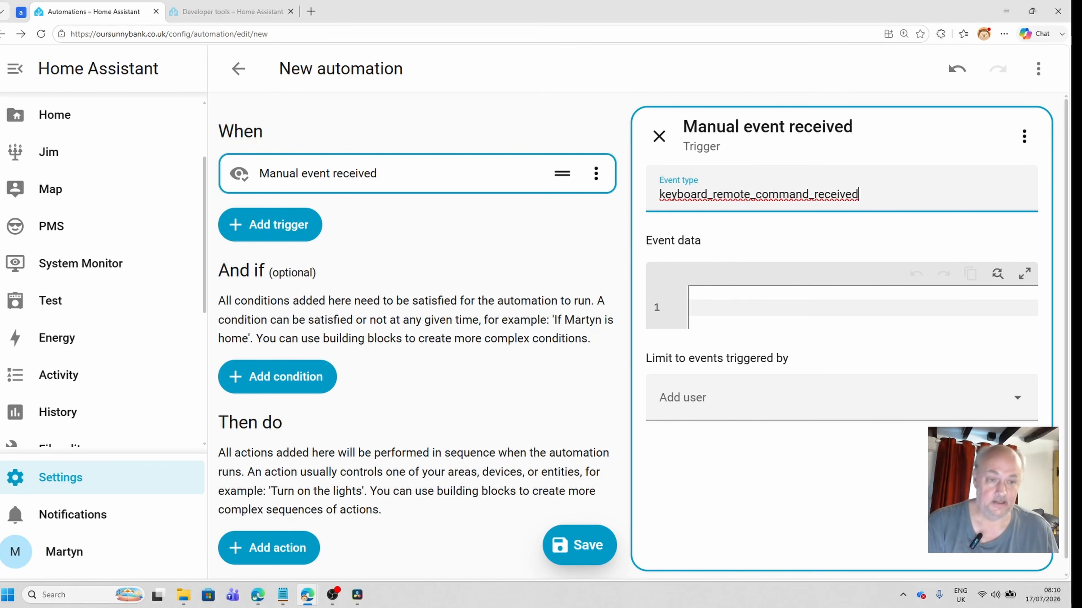
# Fill in the trigger's event data with device_descriptor: /dev/input/event3, key_code: 83 and type: key_down
pyautogui.hotkey('alt', 'Tab')
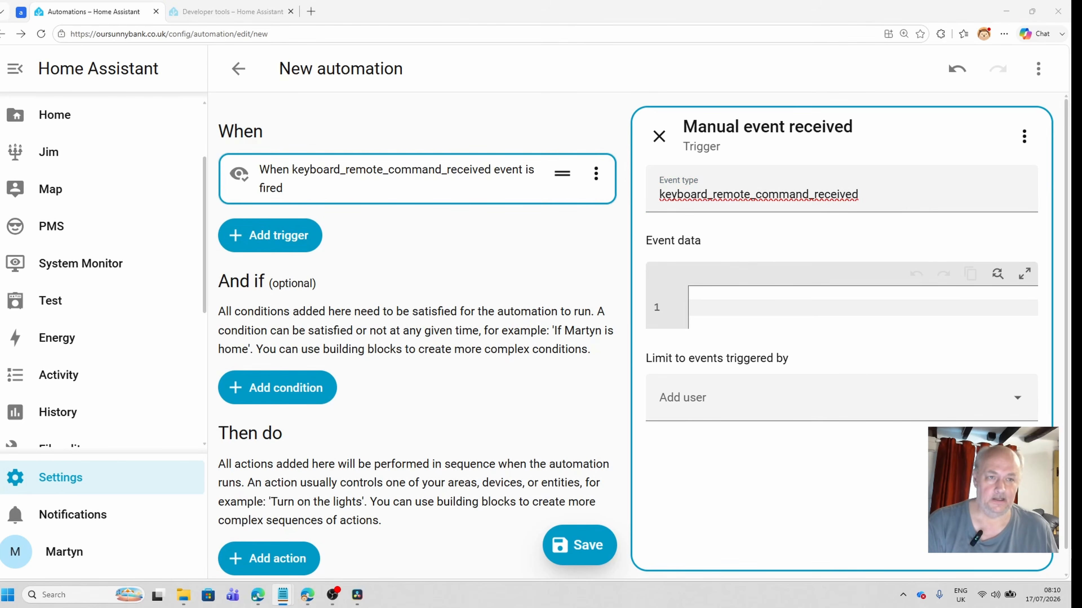
pyautogui.click(728, 306)
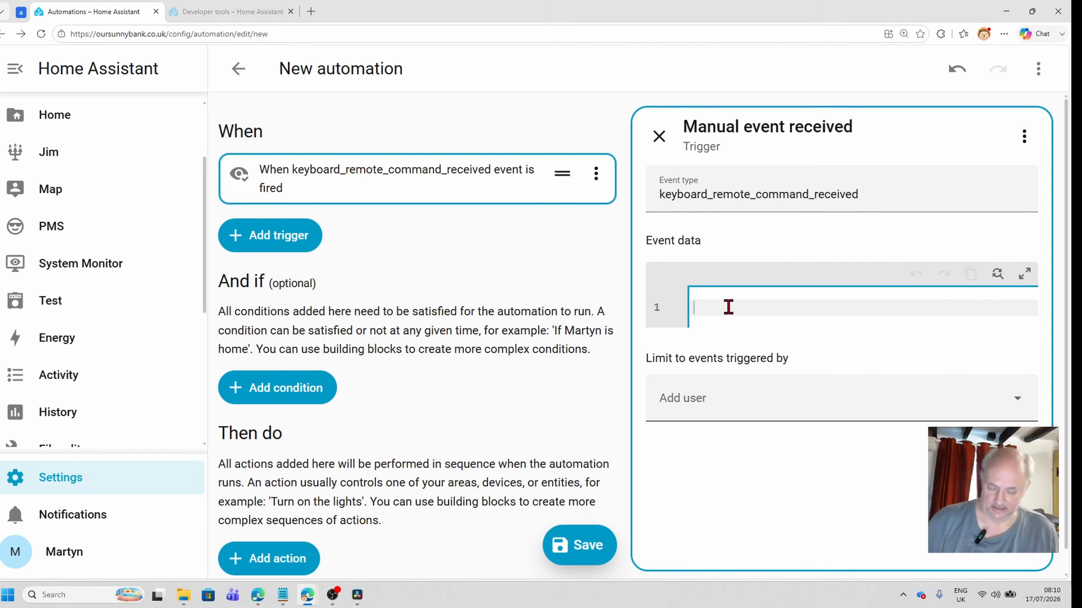
pyautogui.write('device_descriptor: /dev/input/event3 key_code: 83 type: key_down')
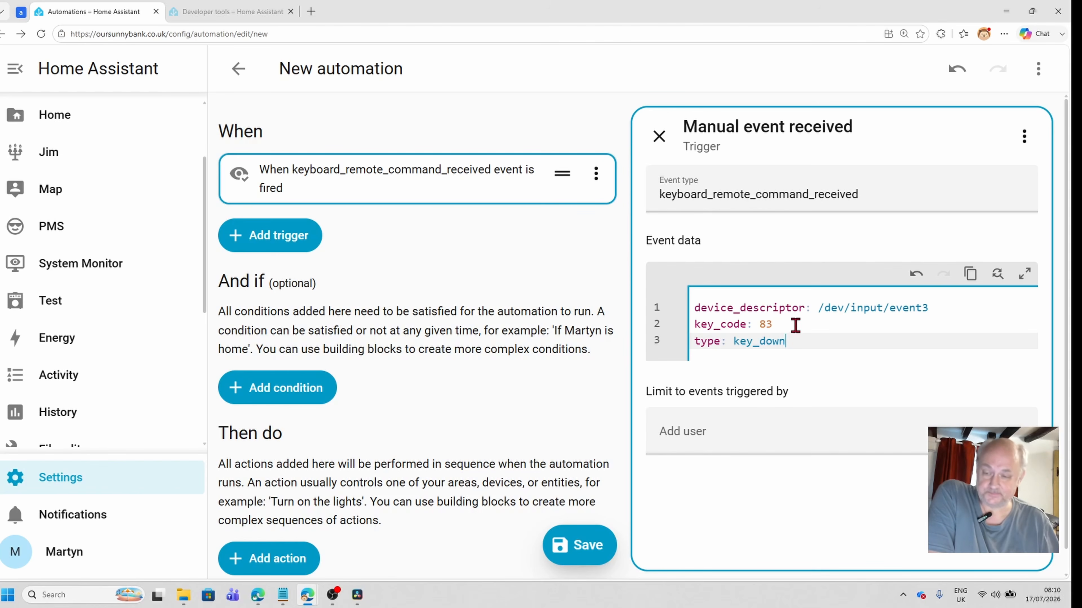
# Add an action that toggles the FirePlace_Light of the ZB_Lounge_Lights device in the downstairs Living Room
pyautogui.scroll(-1, 432, 327)
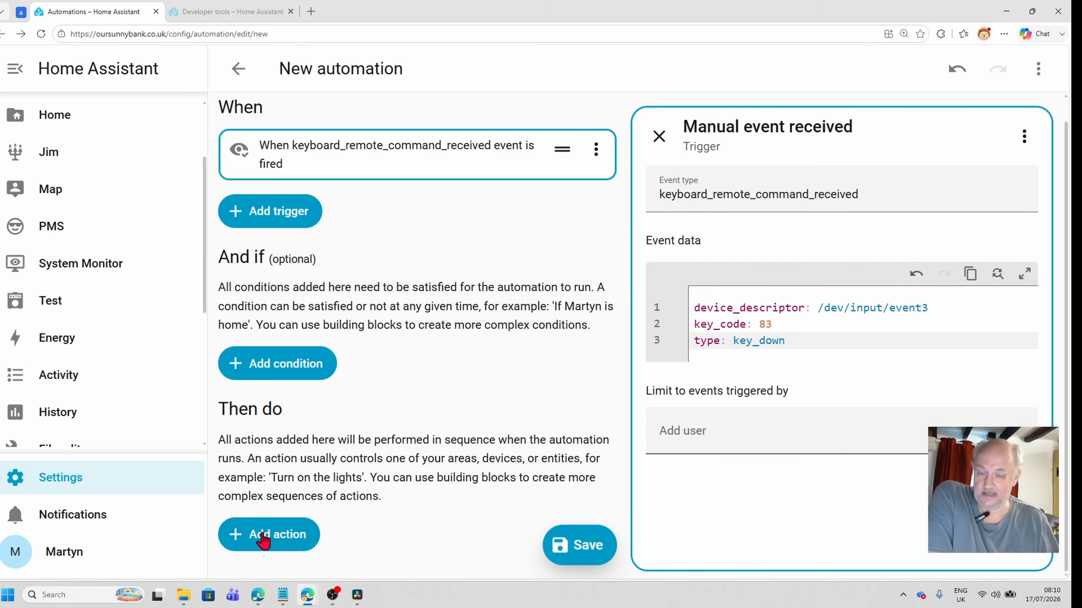
pyautogui.click(262, 538)
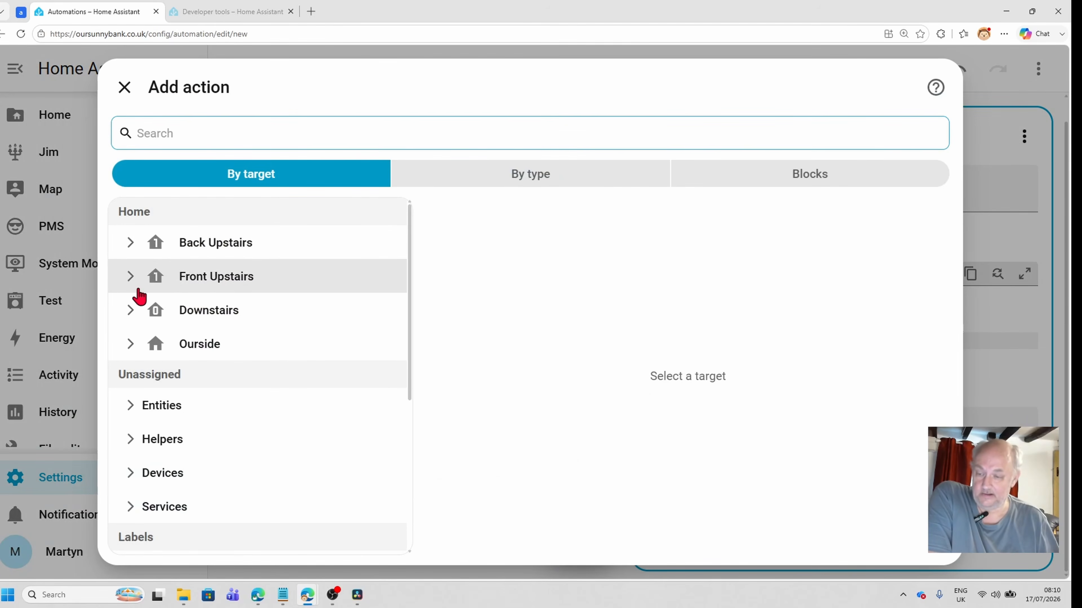
pyautogui.click(132, 313)
pyautogui.scroll(-6, 294, 313)
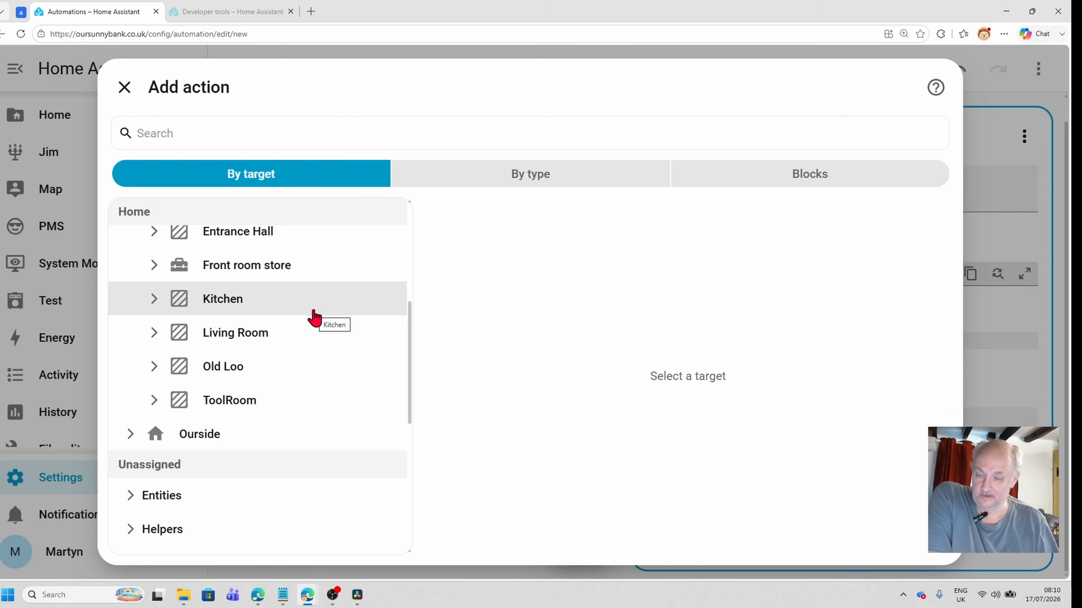
pyautogui.click(155, 332)
pyautogui.scroll(-3, 307, 341)
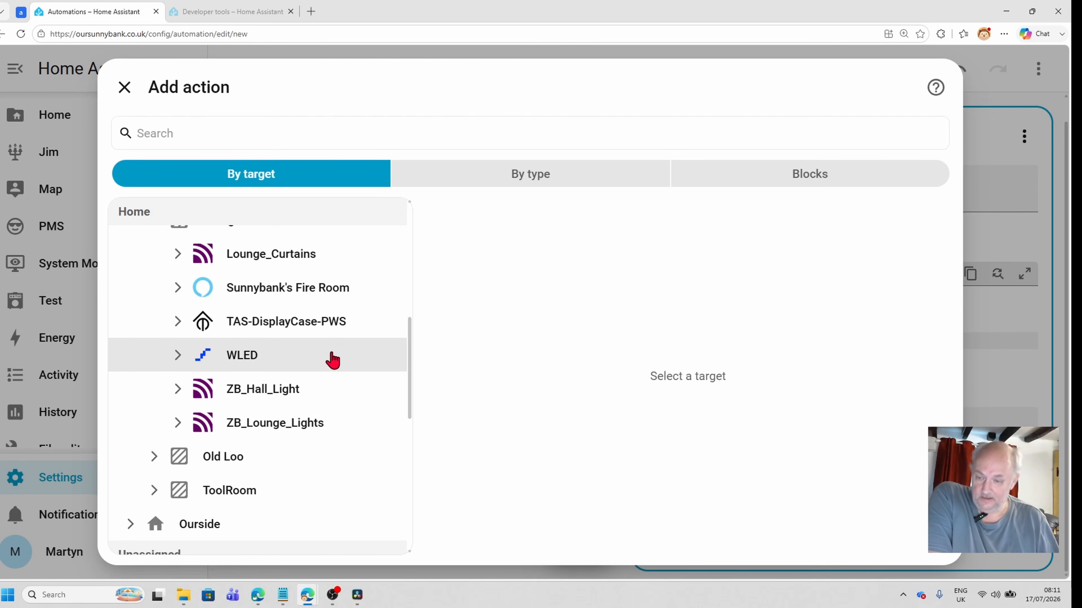
pyautogui.click(183, 427)
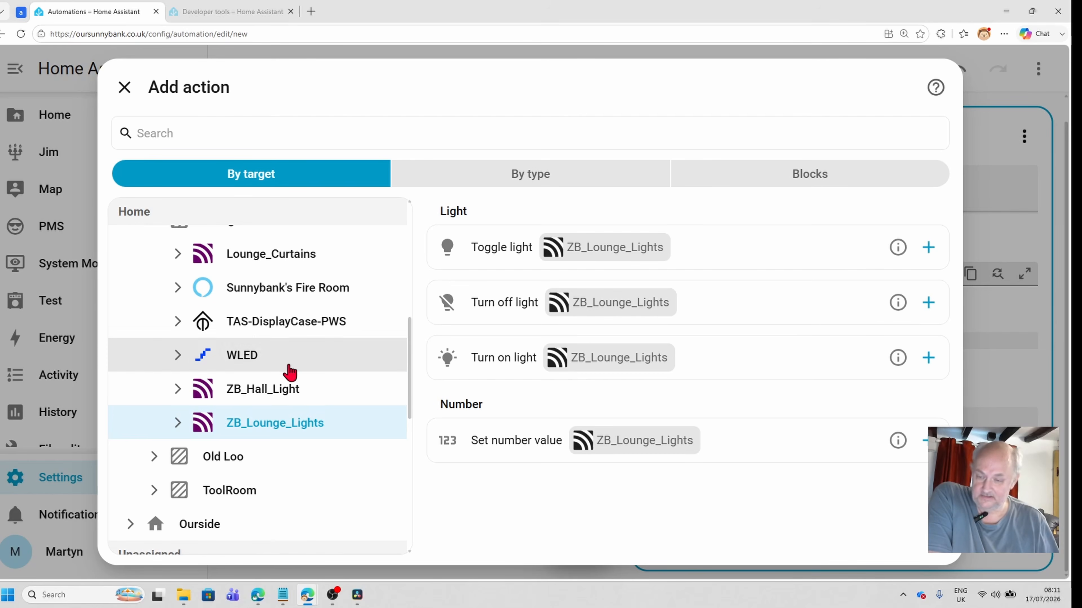
pyautogui.scroll(-3, 179, 358)
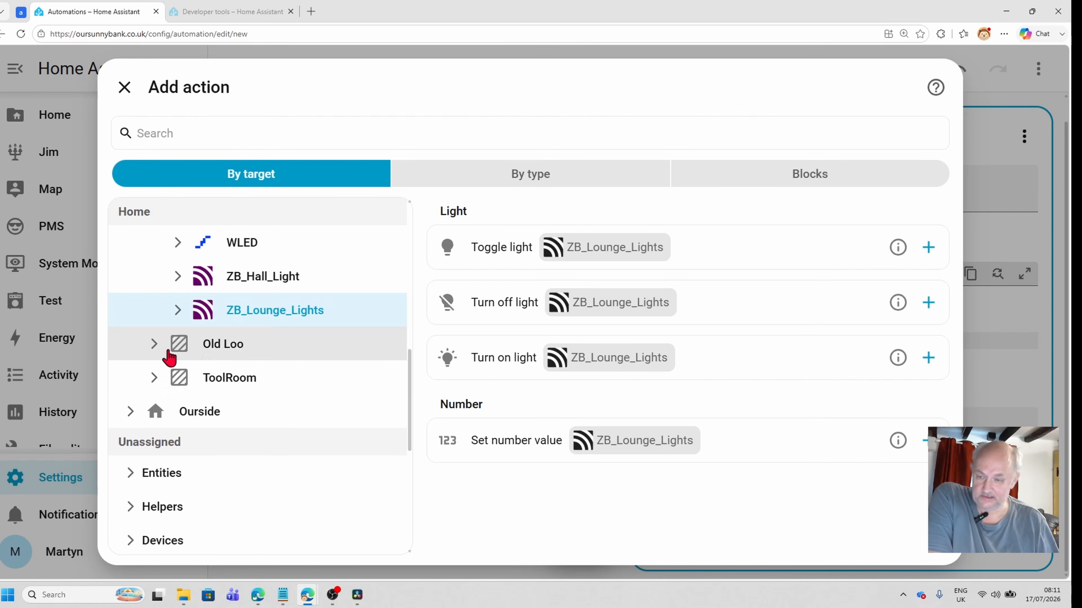
pyautogui.click(177, 318)
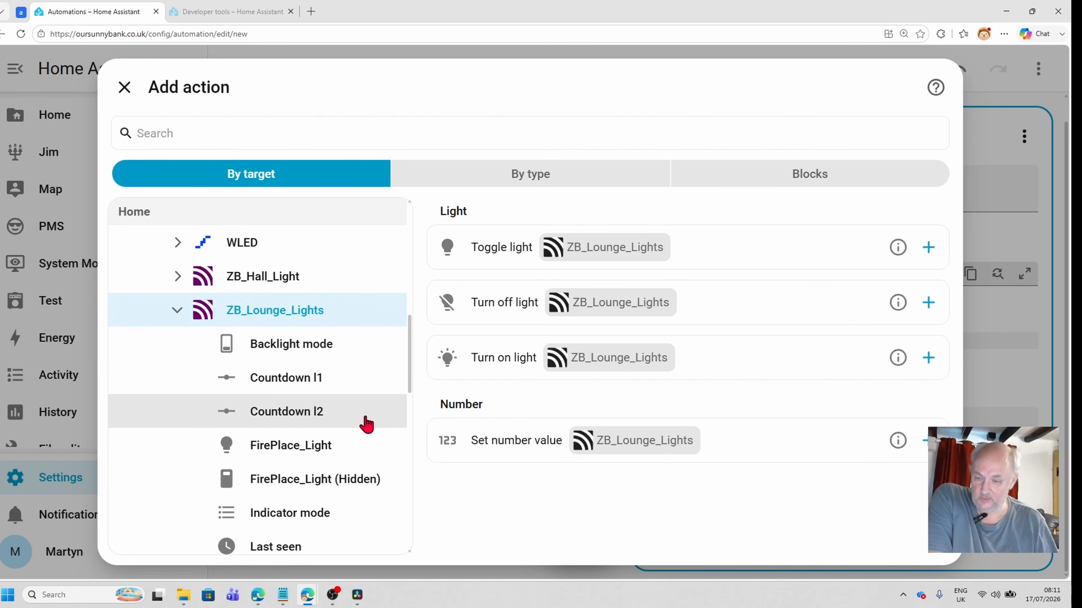
pyautogui.click(313, 447)
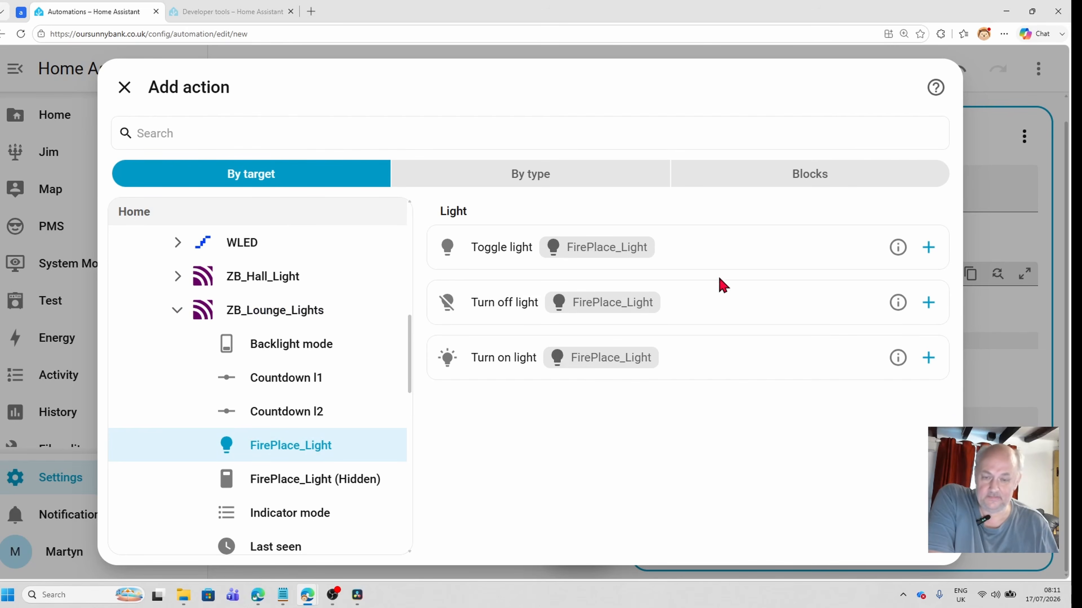
pyautogui.click(683, 254)
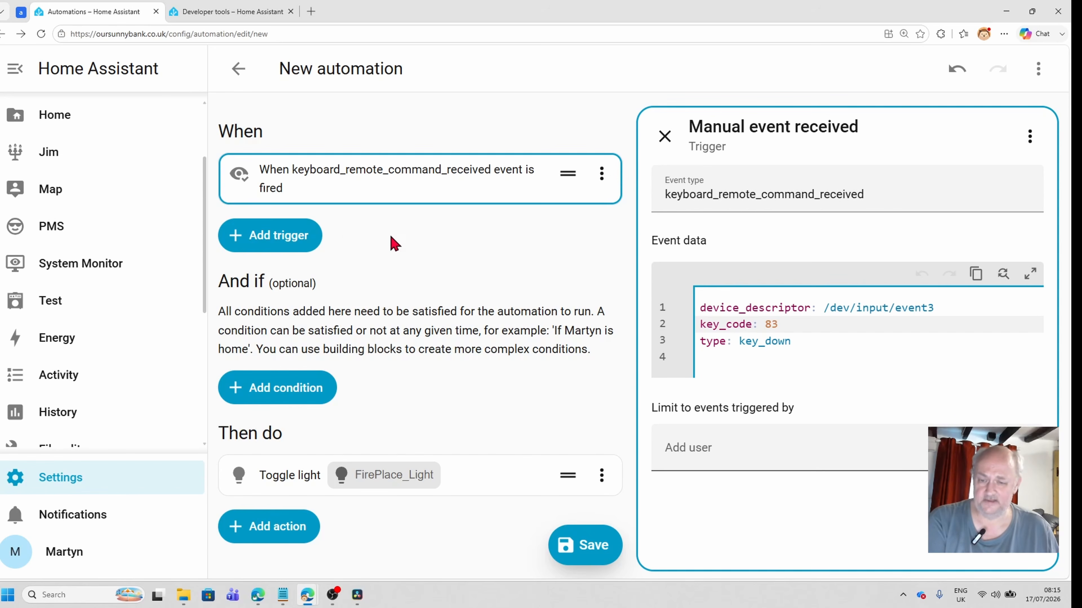
# Add the note "Delete key pressed" to the keyboard_remote_command_received trigger
pyautogui.click(602, 175)
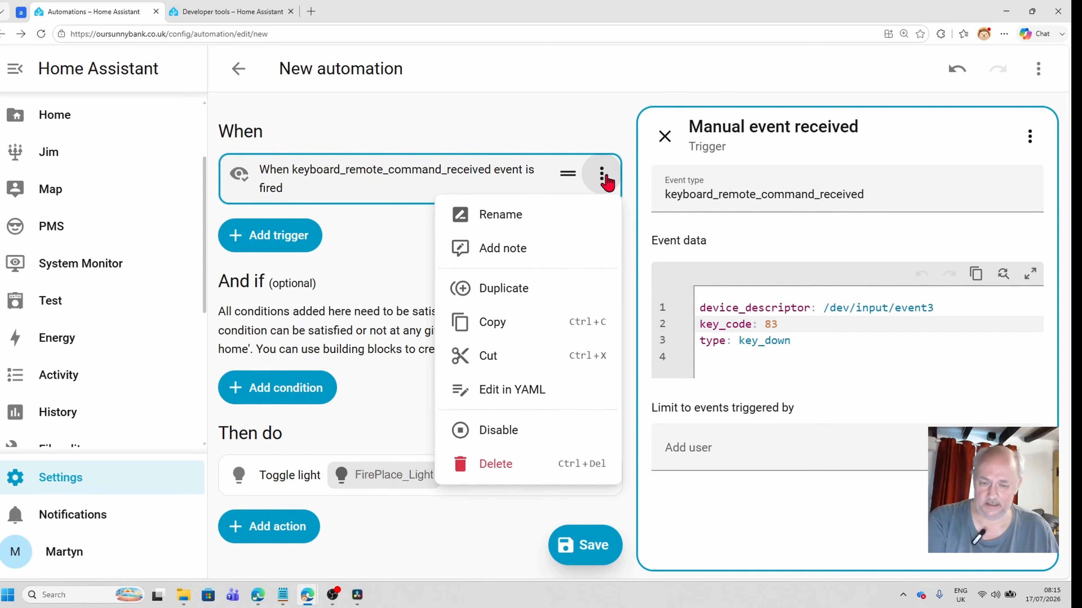
pyautogui.click(528, 251)
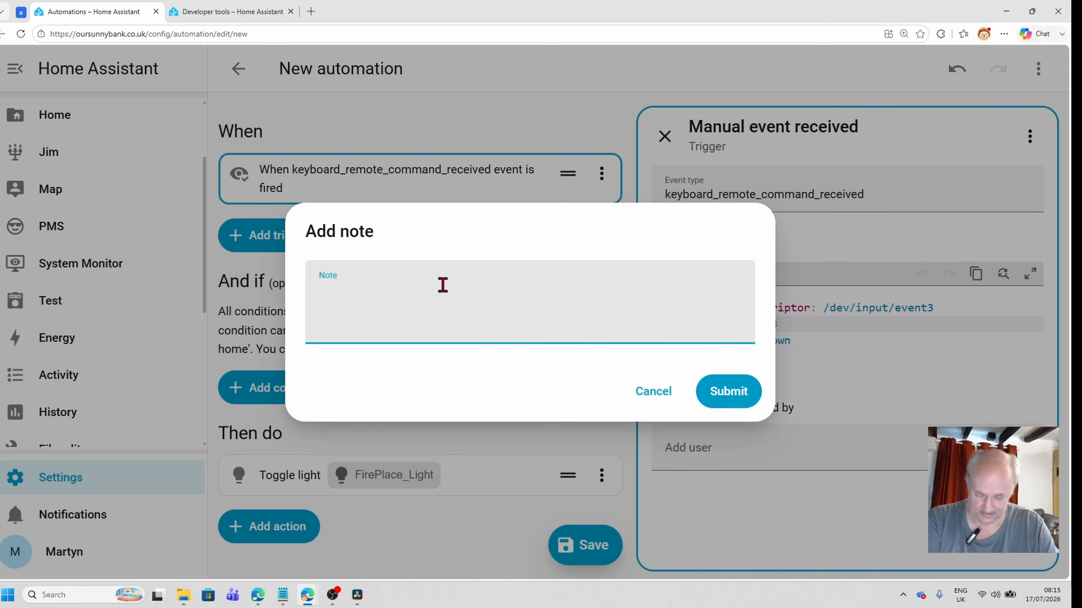
pyautogui.write('Del')
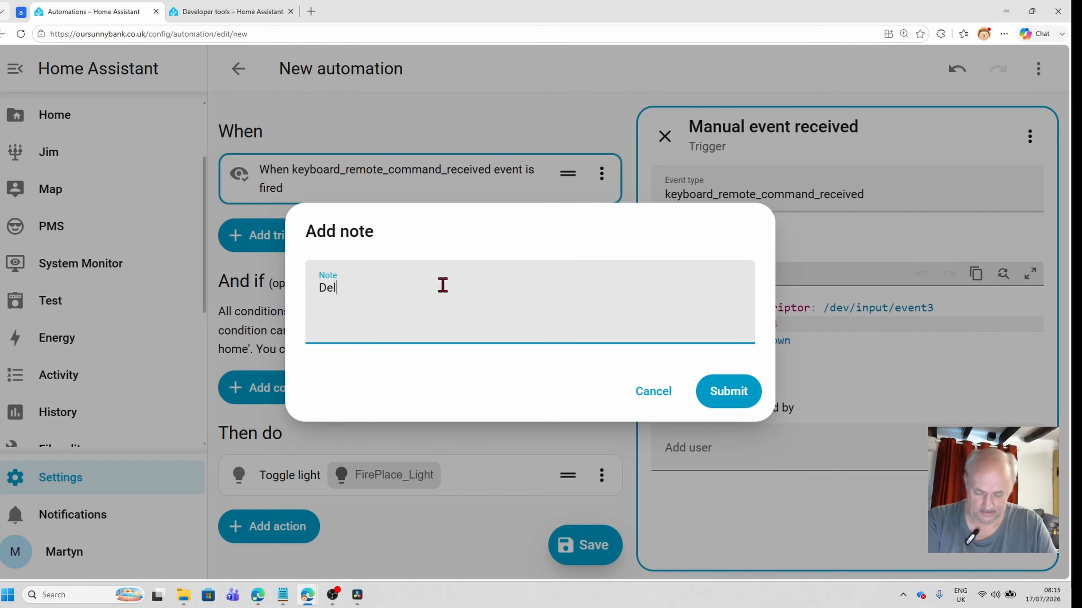
pyautogui.write('ete')
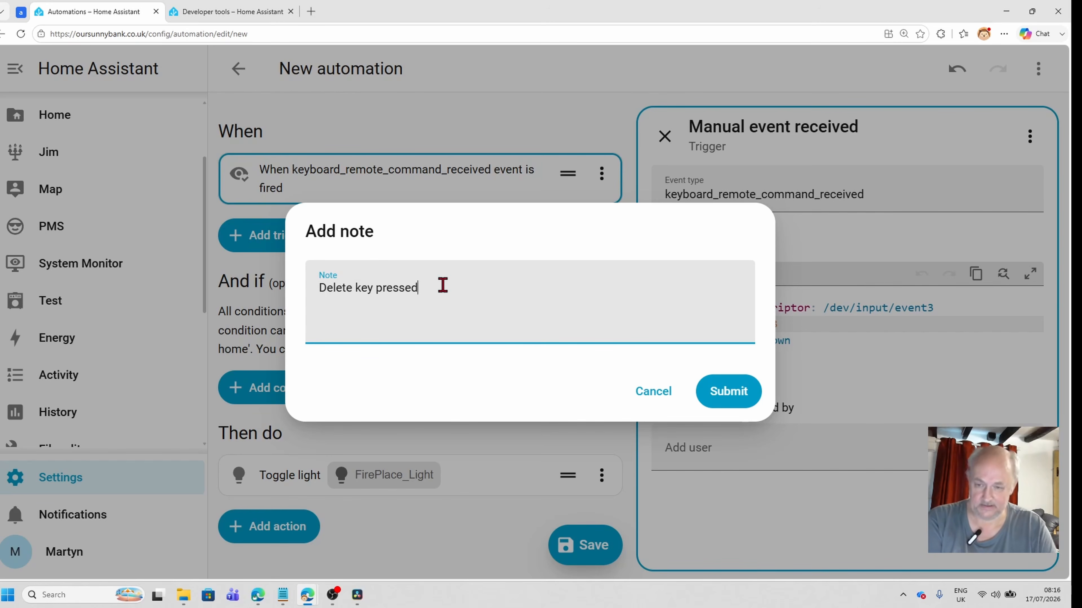
pyautogui.click(724, 398)
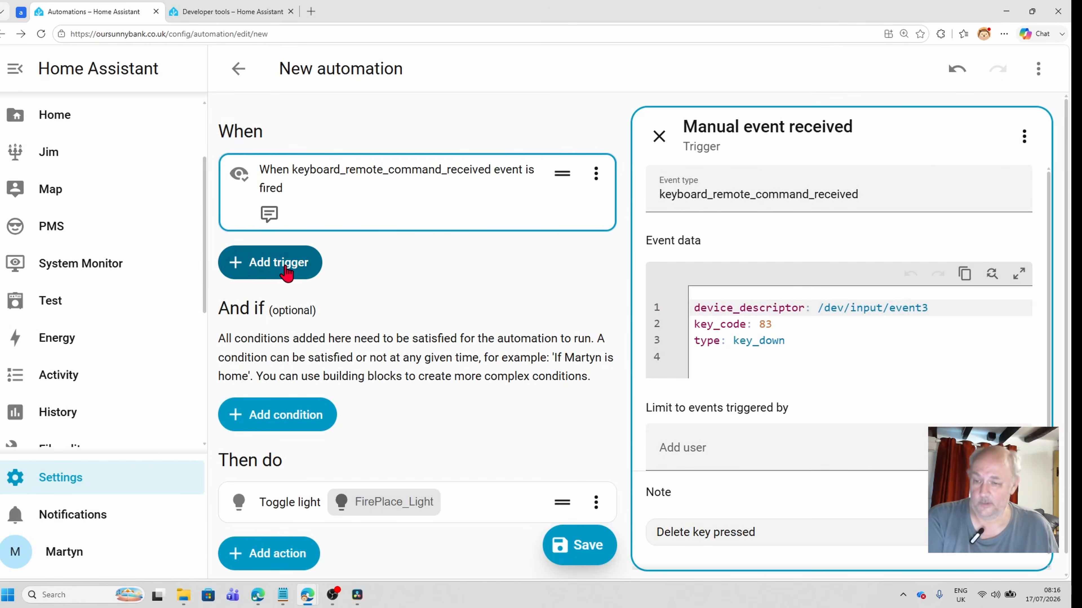
# Add a second Manual event received trigger with the event type keyboard_remote_command_received
pyautogui.click(284, 265)
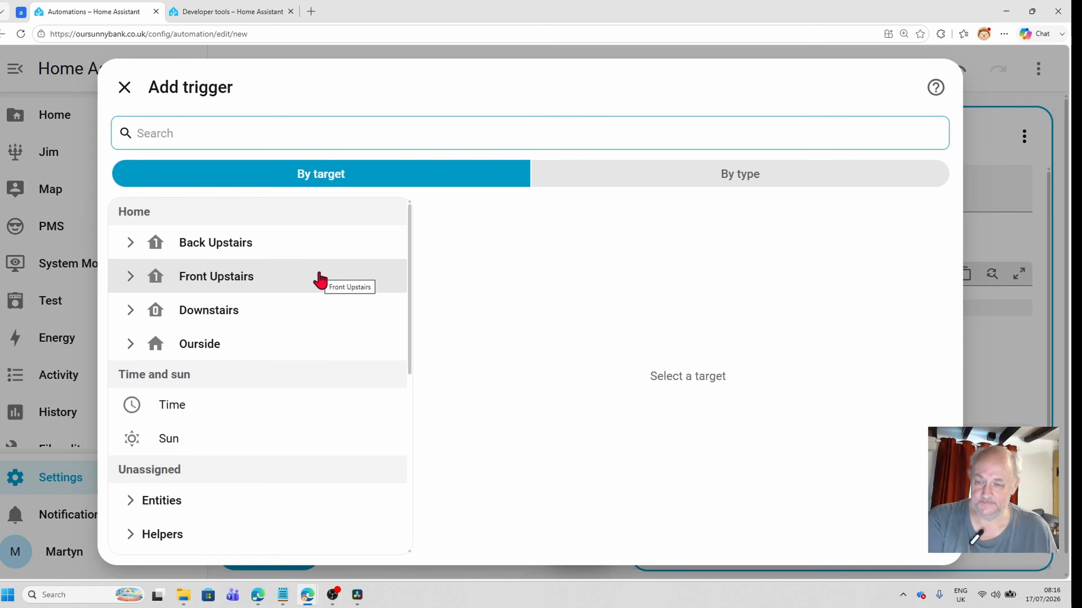
pyautogui.write('event')
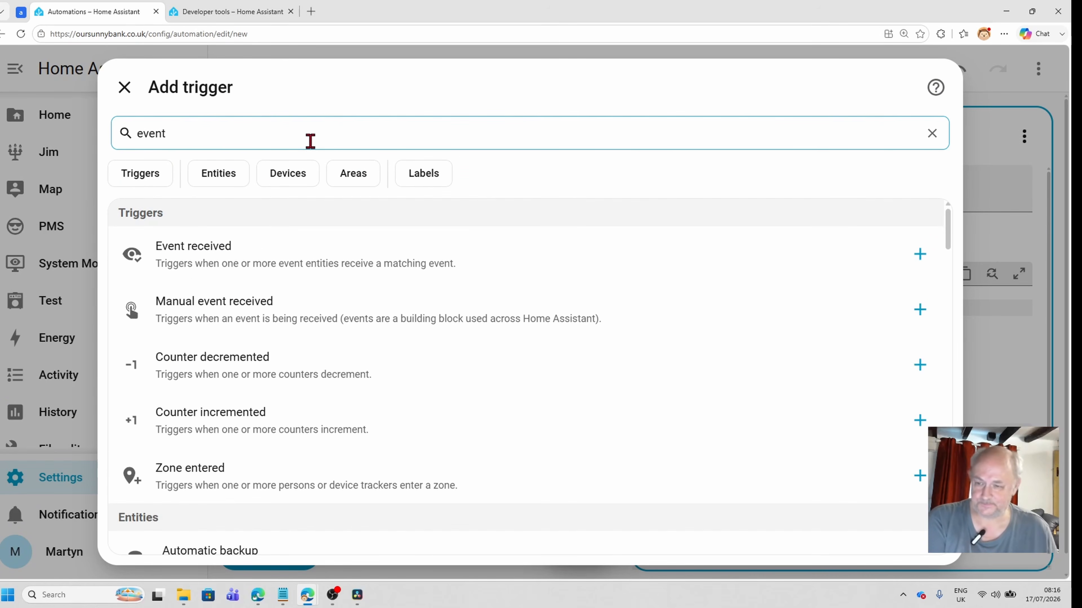
pyautogui.click(271, 318)
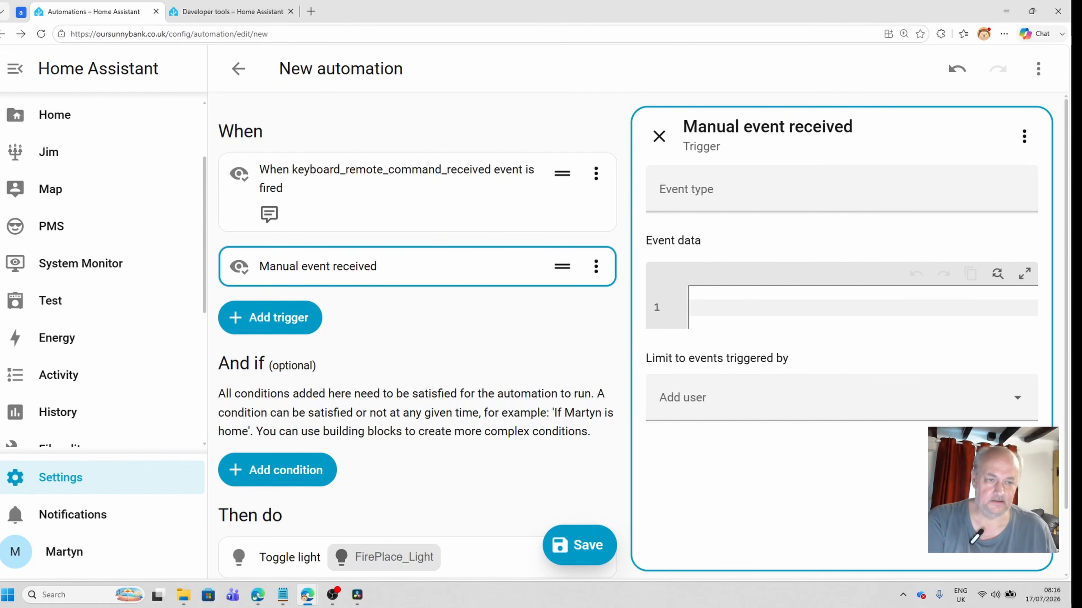
pyautogui.hotkey('alt', 'Tab')
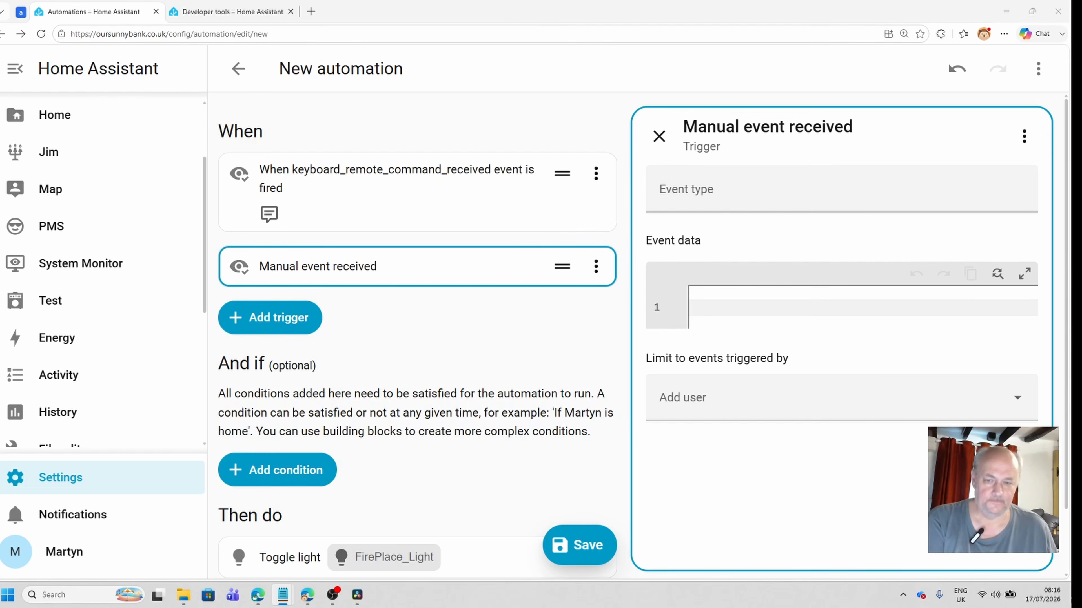
pyautogui.click(765, 193)
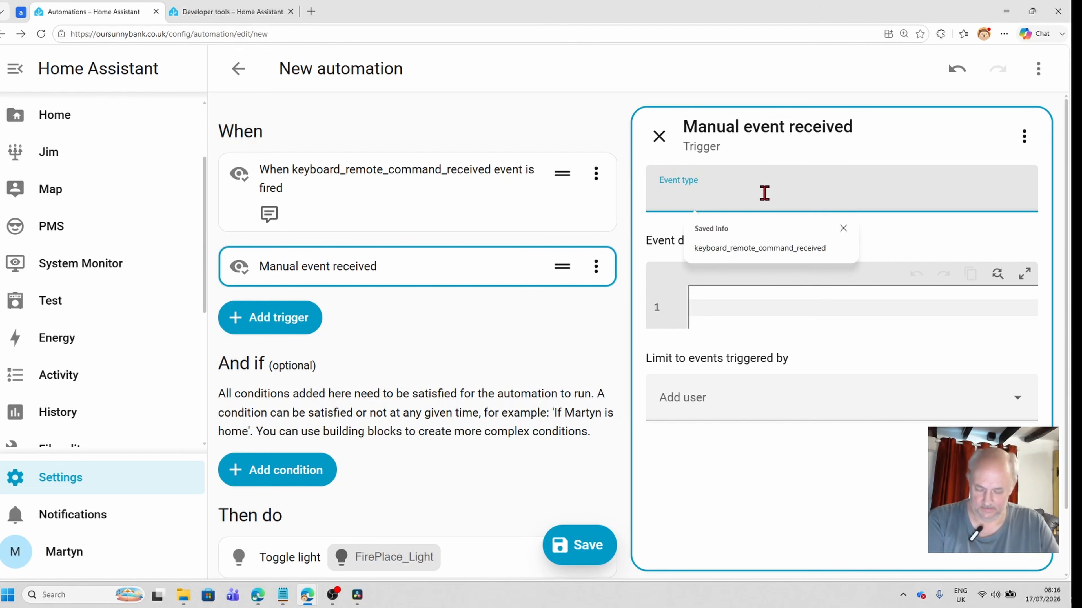
pyautogui.write('keyboard_remote_command_received')
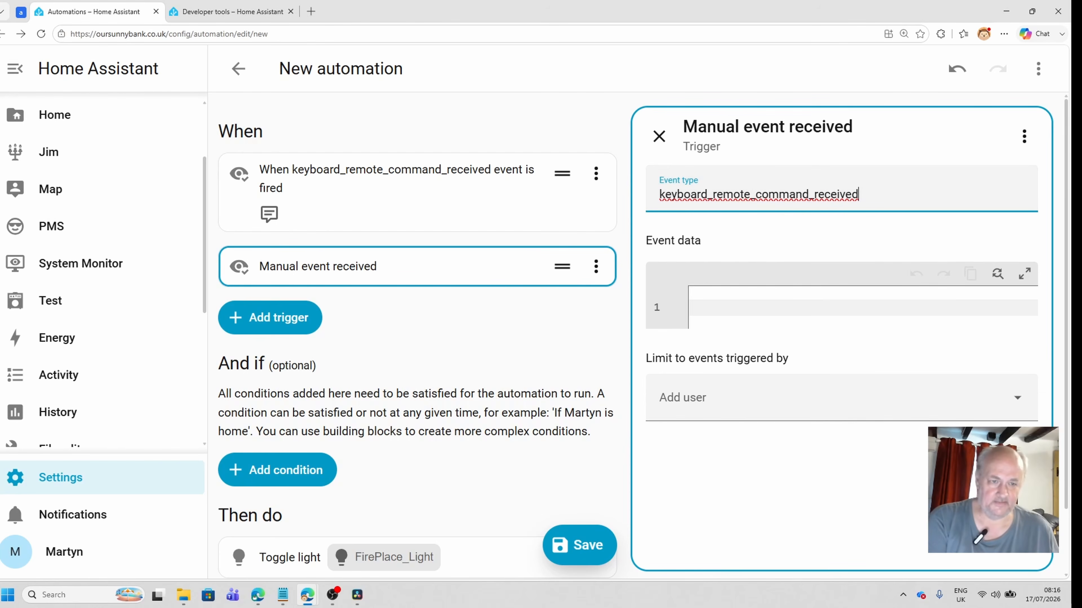
# Fill in the second trigger's event data with device_descriptor: /dev/input/event3, key_code: 80 and type: key_down
pyautogui.hotkey('alt', 'Tab')
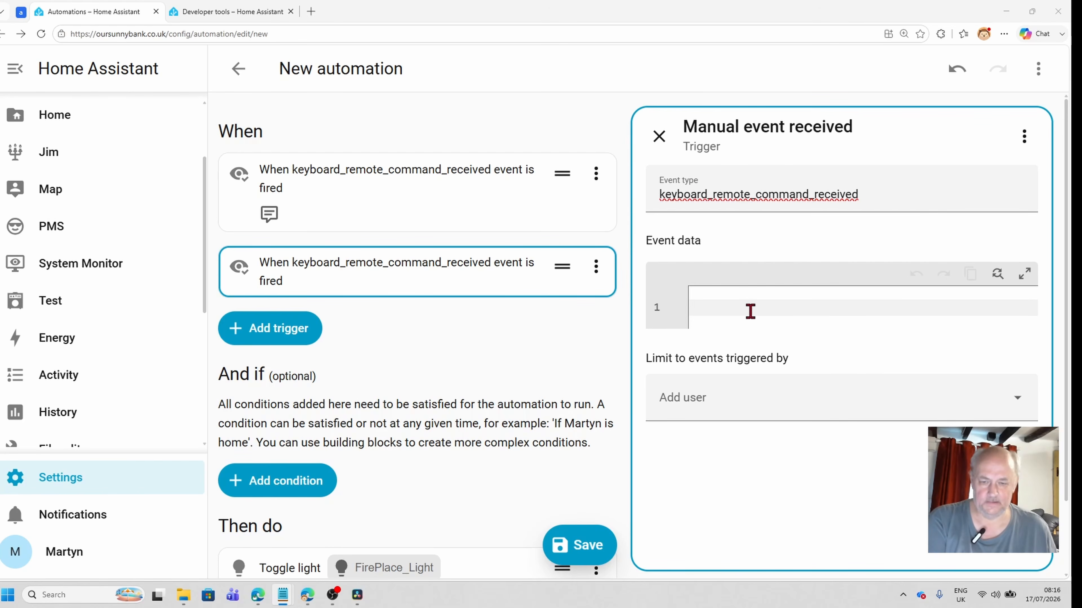
pyautogui.click(728, 302)
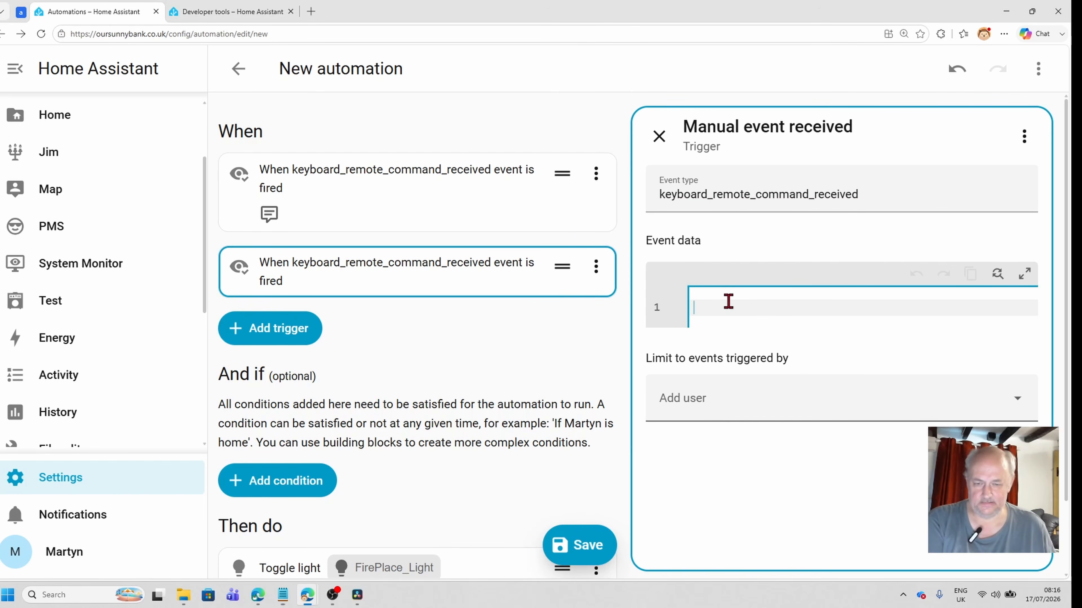
pyautogui.write('device_descriptor: /dev/input/event3 key_code: 83 type: key_down')
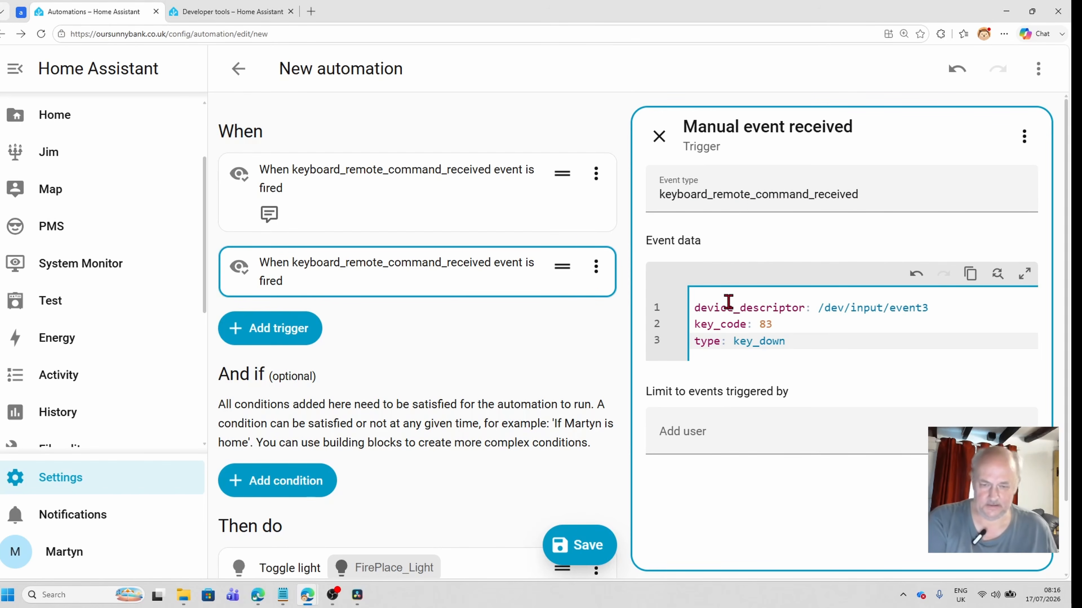
pyautogui.click(780, 327)
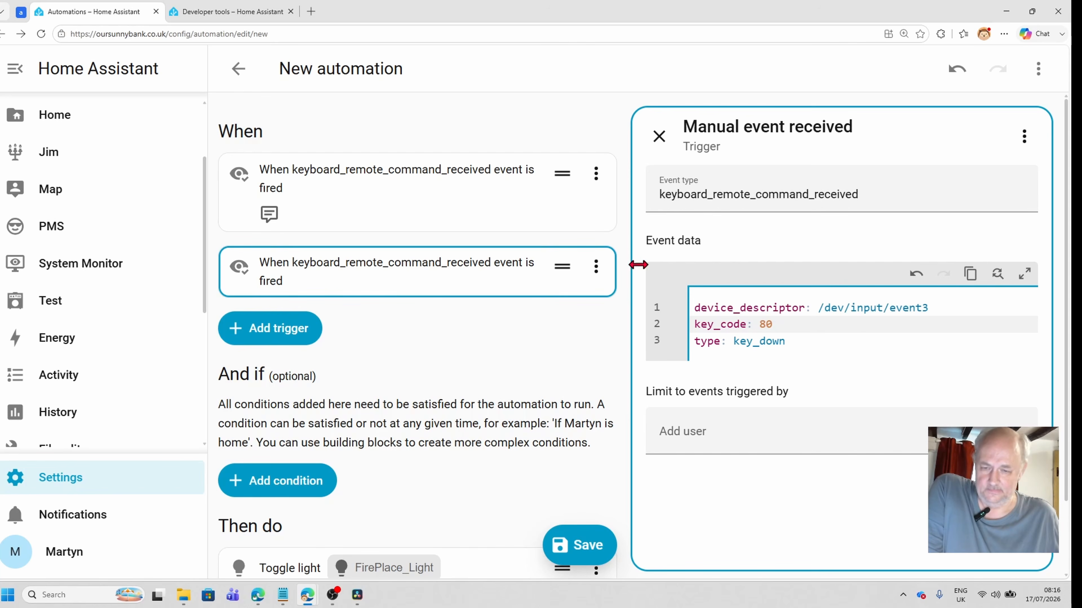
# Add the note "0 key" to the second trigger
pyautogui.click(581, 280)
pyautogui.click(510, 343)
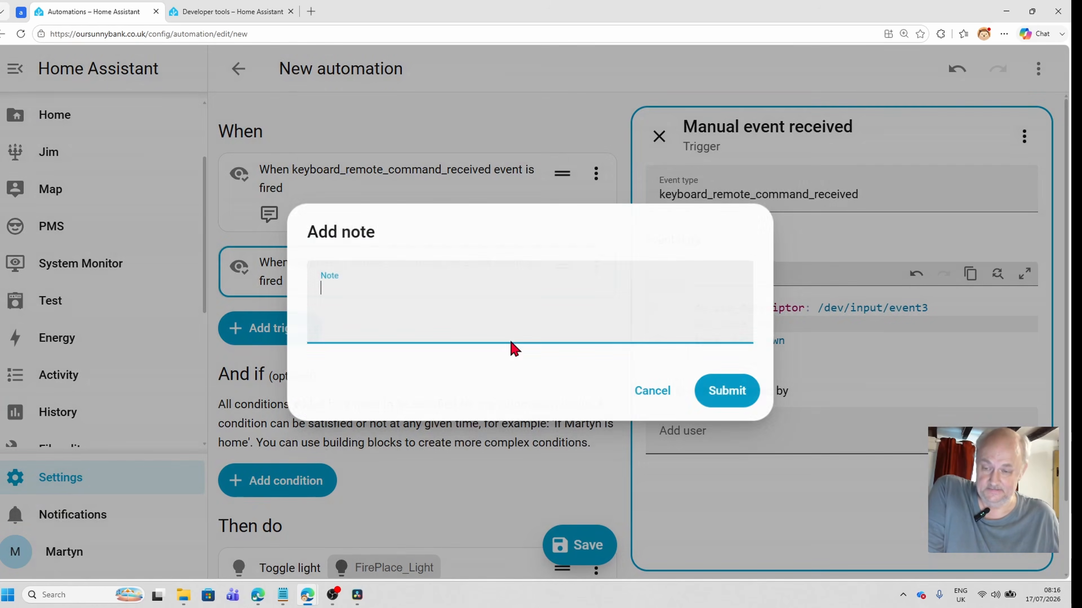
pyautogui.write('0')
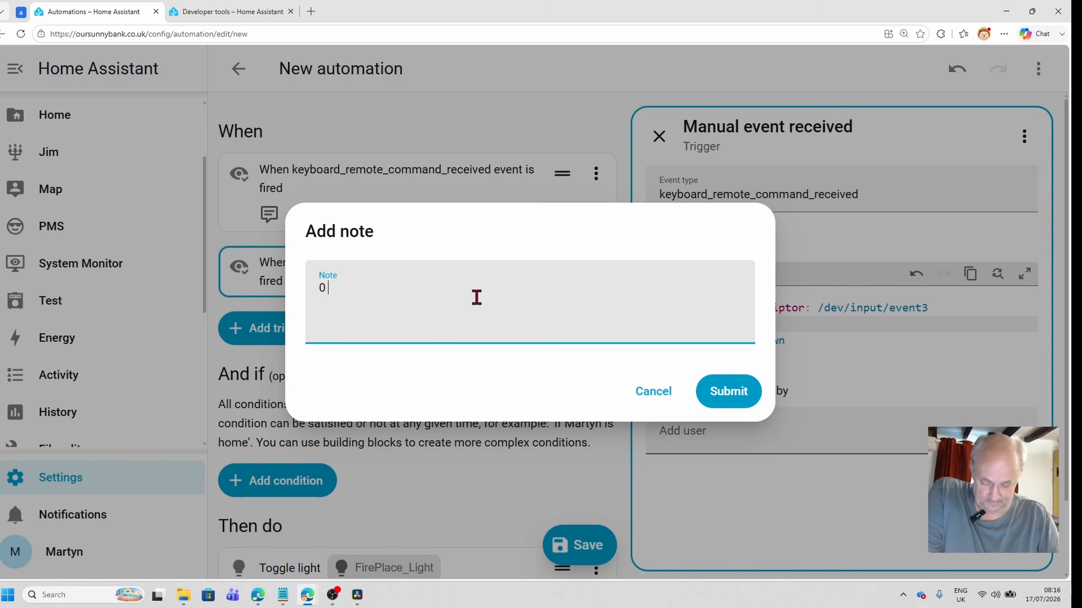
pyautogui.write(' key')
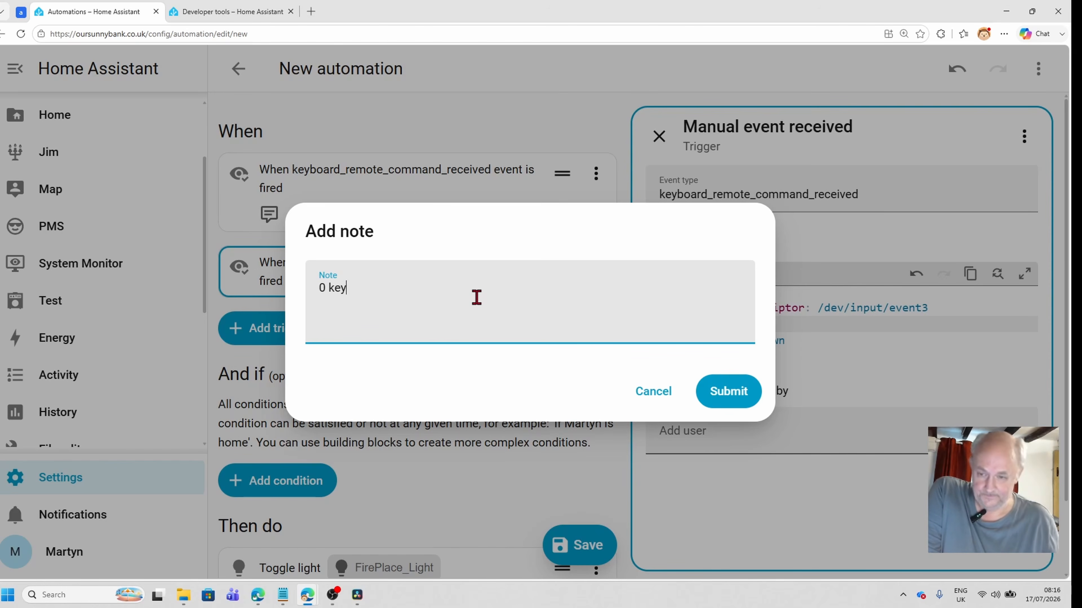
pyautogui.click(729, 404)
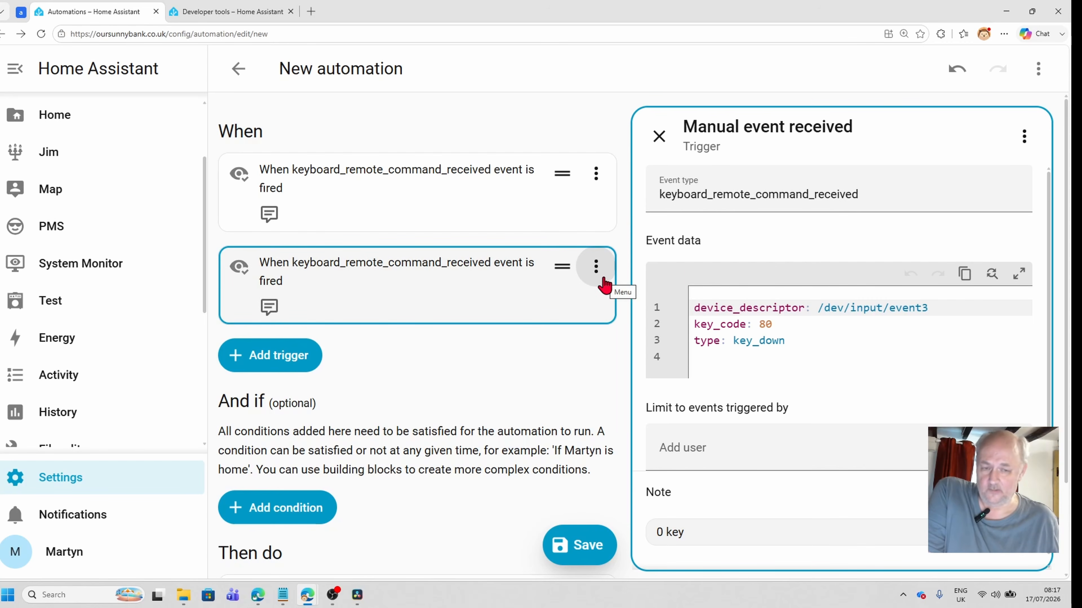
# Give the second trigger the trigger ID "0 key"
pyautogui.click(1024, 136)
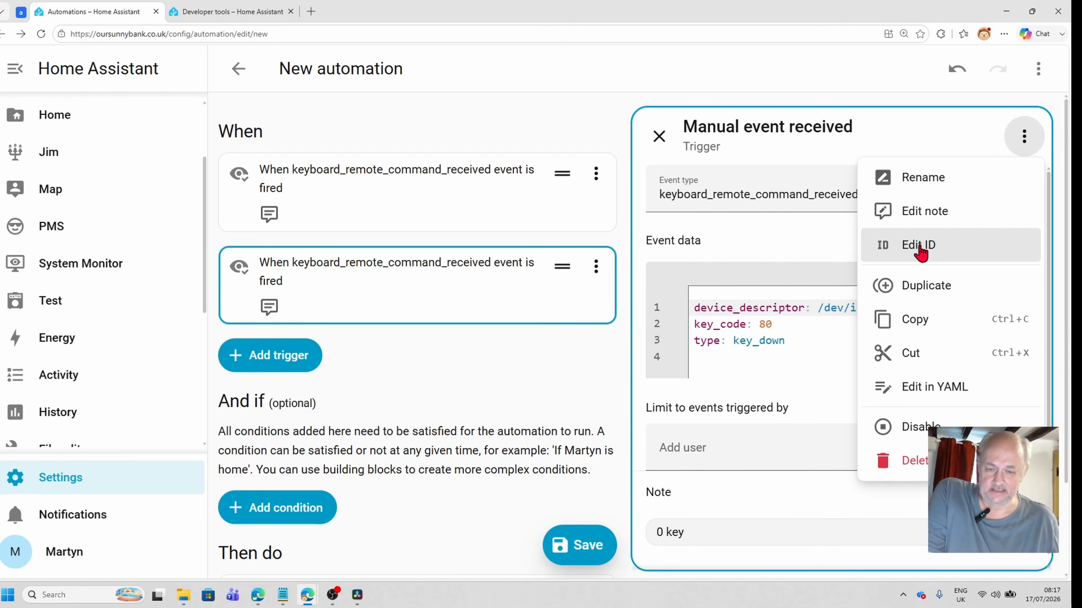
pyautogui.click(920, 247)
pyautogui.click(735, 194)
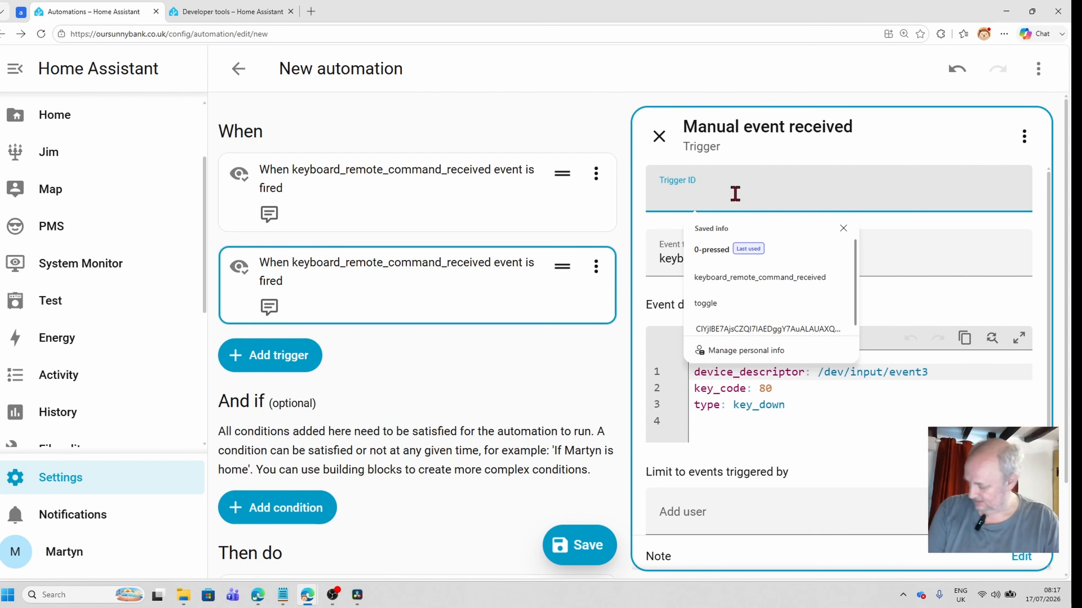
pyautogui.write('0 key')
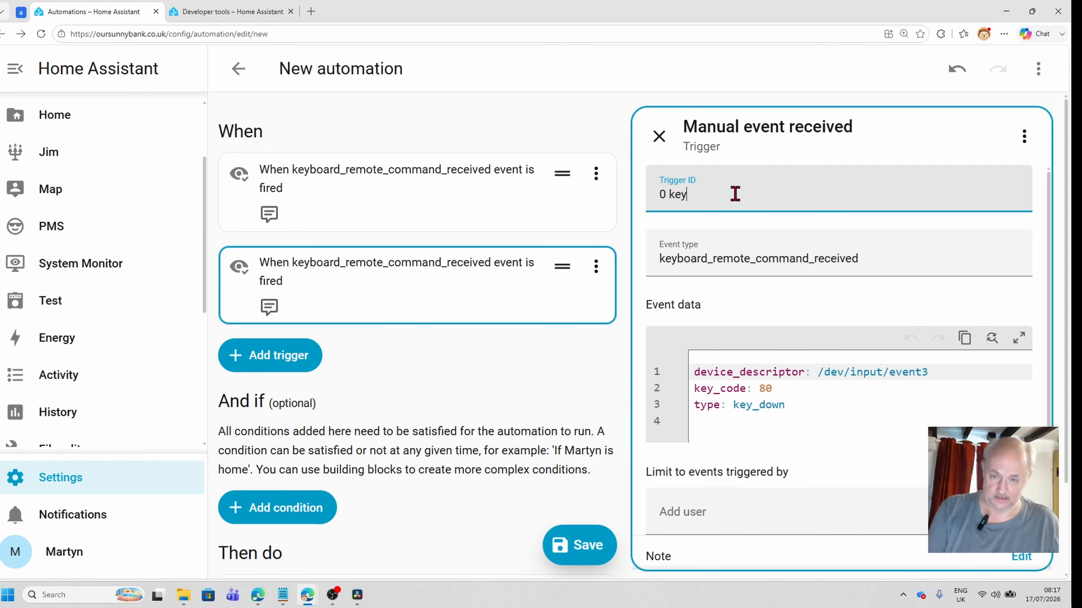
# Give the first keyboard_remote_command_received trigger, the one for key code 83, the trigger ID ".key"
pyautogui.click(596, 179)
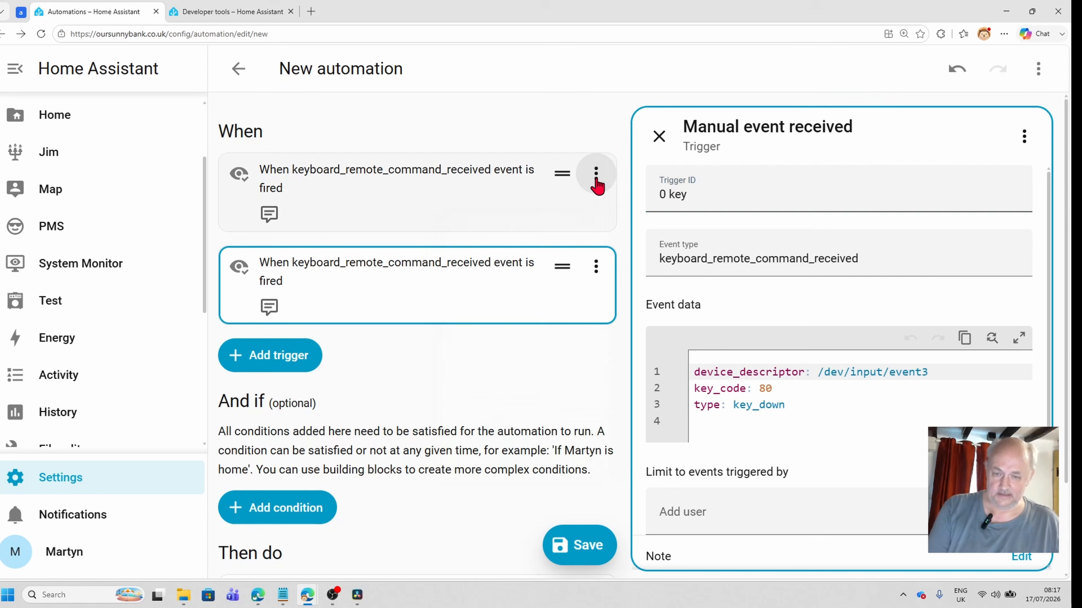
pyautogui.click(462, 187)
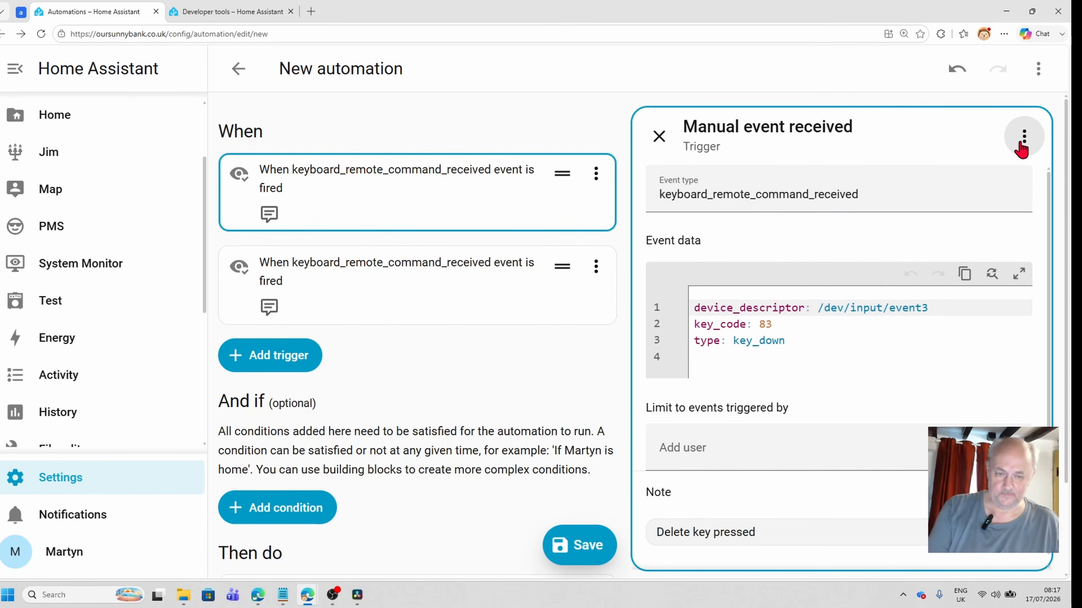
pyautogui.click(1022, 148)
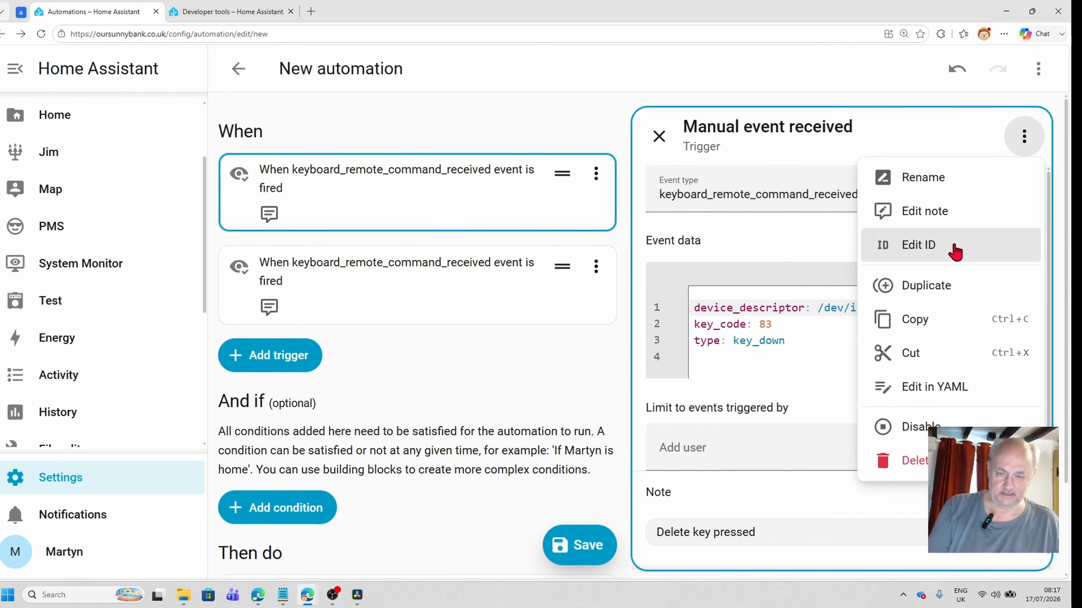
pyautogui.click(954, 249)
pyautogui.click(724, 195)
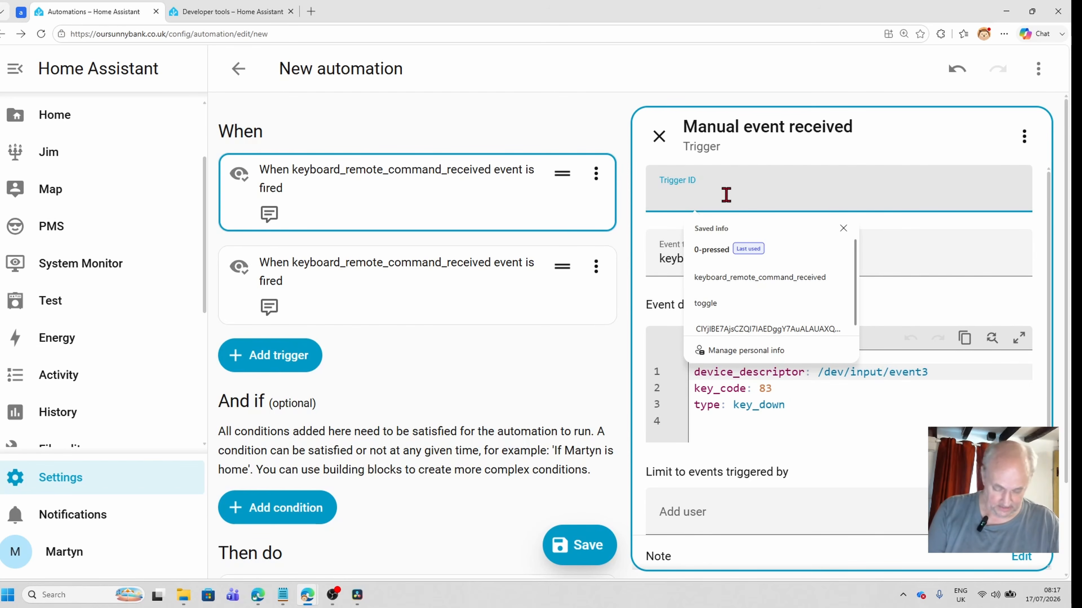
pyautogui.press('Escape')
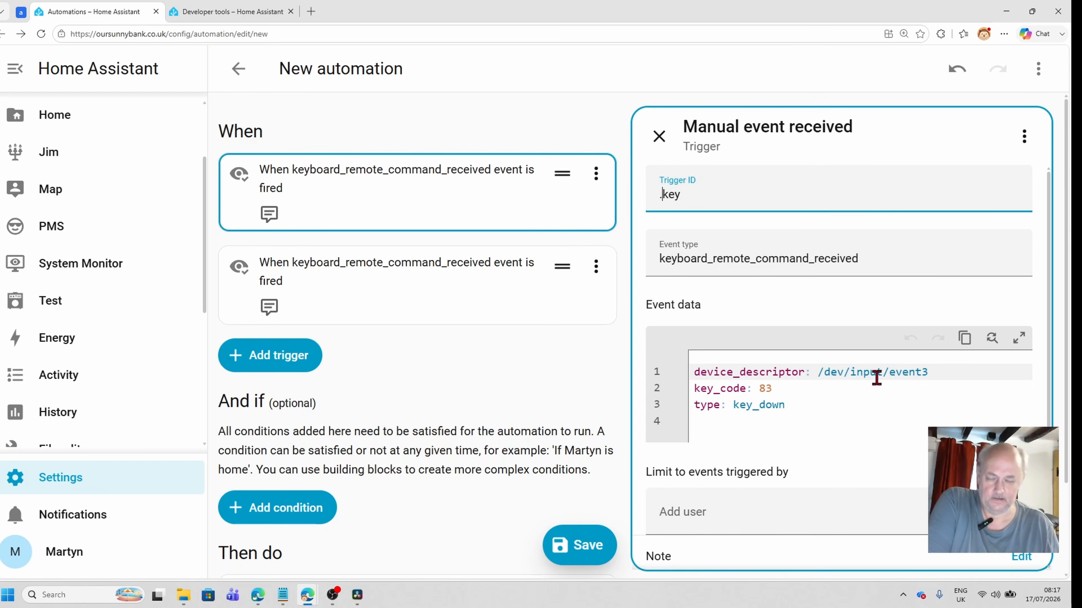
# Save the new automation under the name "remote"
pyautogui.scroll(-3, 461, 426)
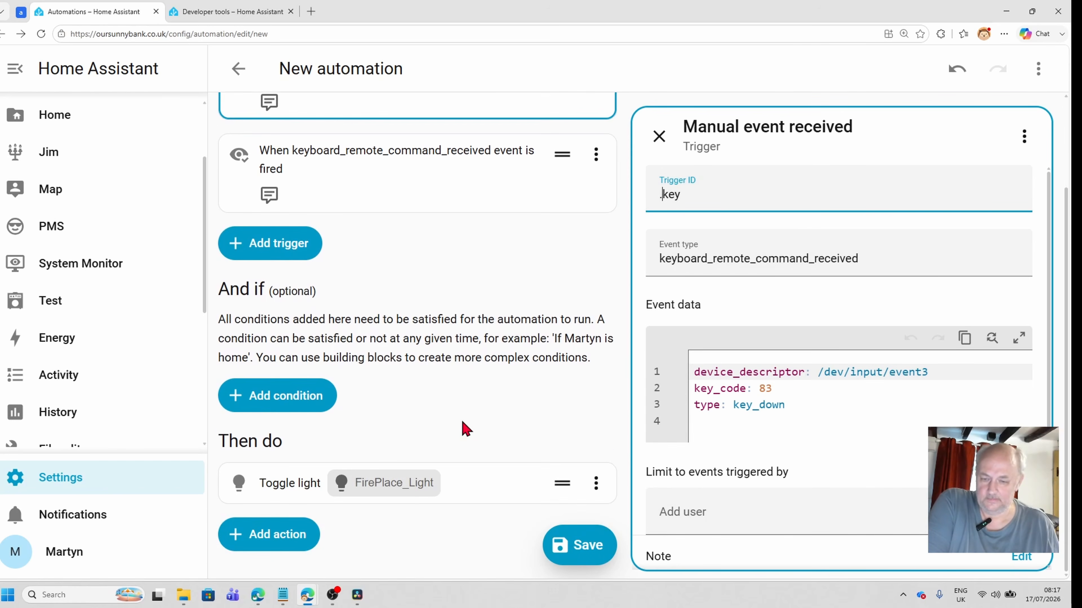
pyautogui.click(562, 537)
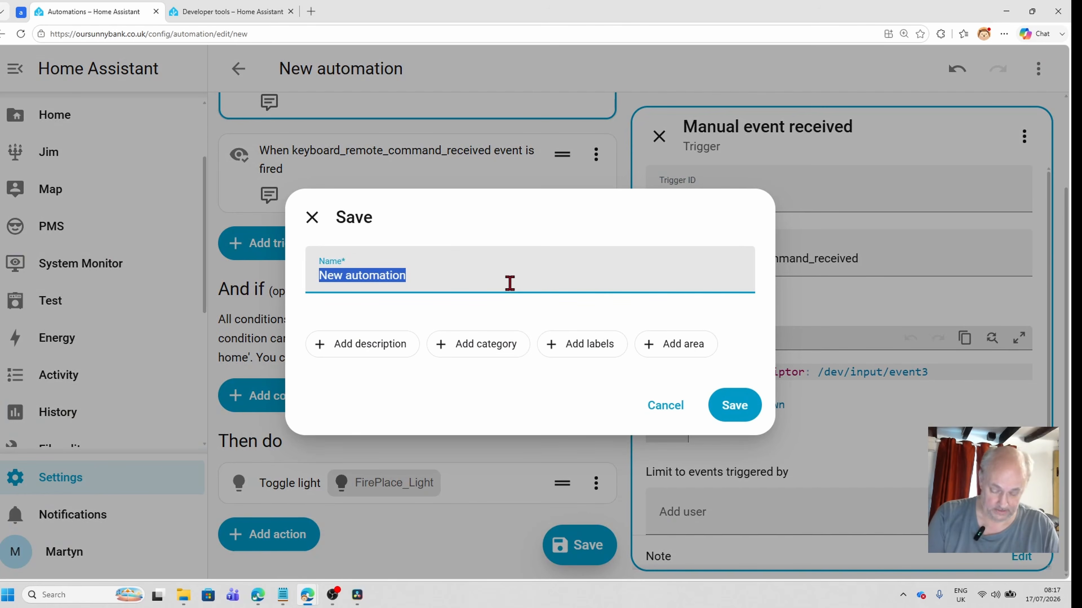
pyautogui.write('remote')
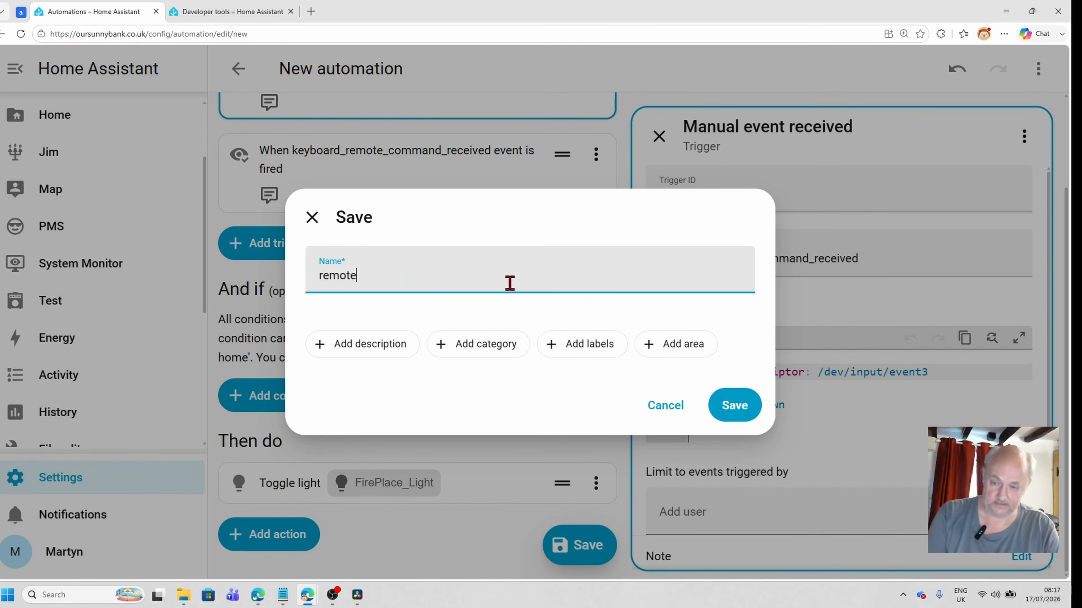
pyautogui.click(729, 412)
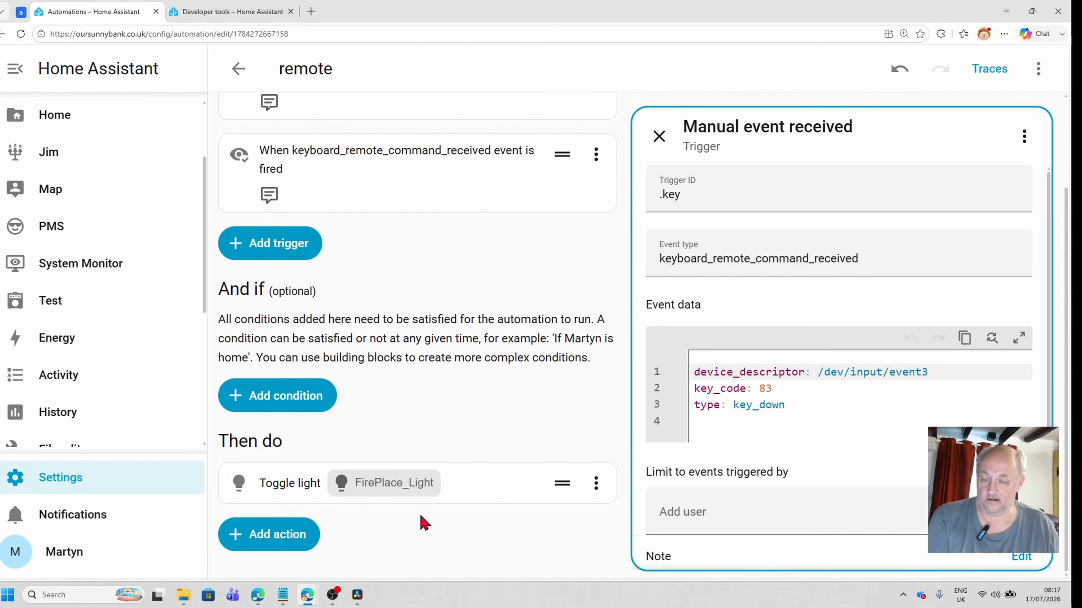
# Add a Choose building block to the automation's actions, below the FirePlace_Light toggle
pyautogui.click(303, 537)
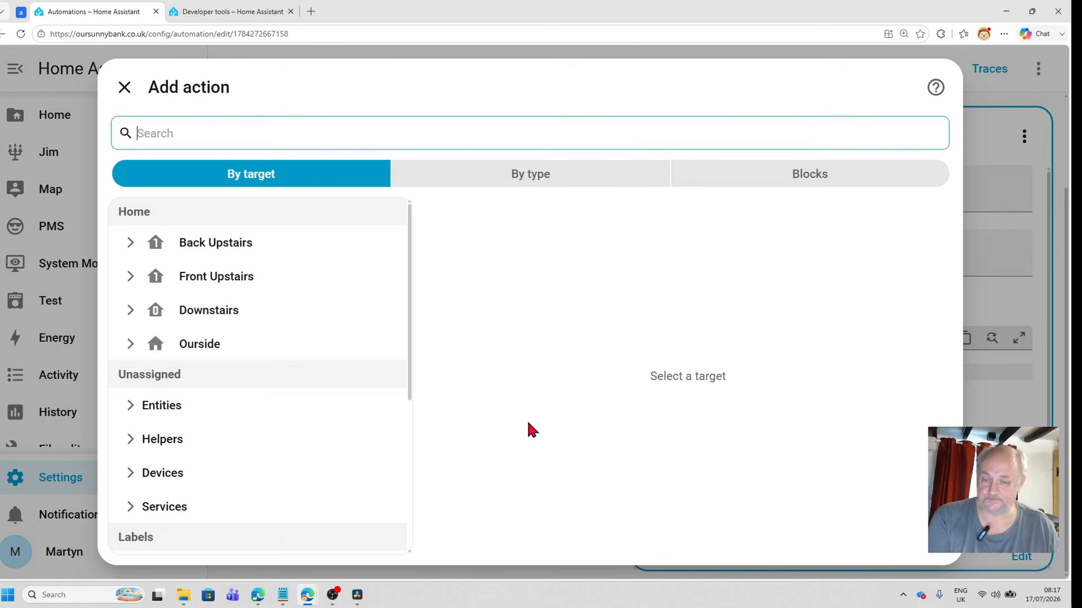
pyautogui.click(794, 182)
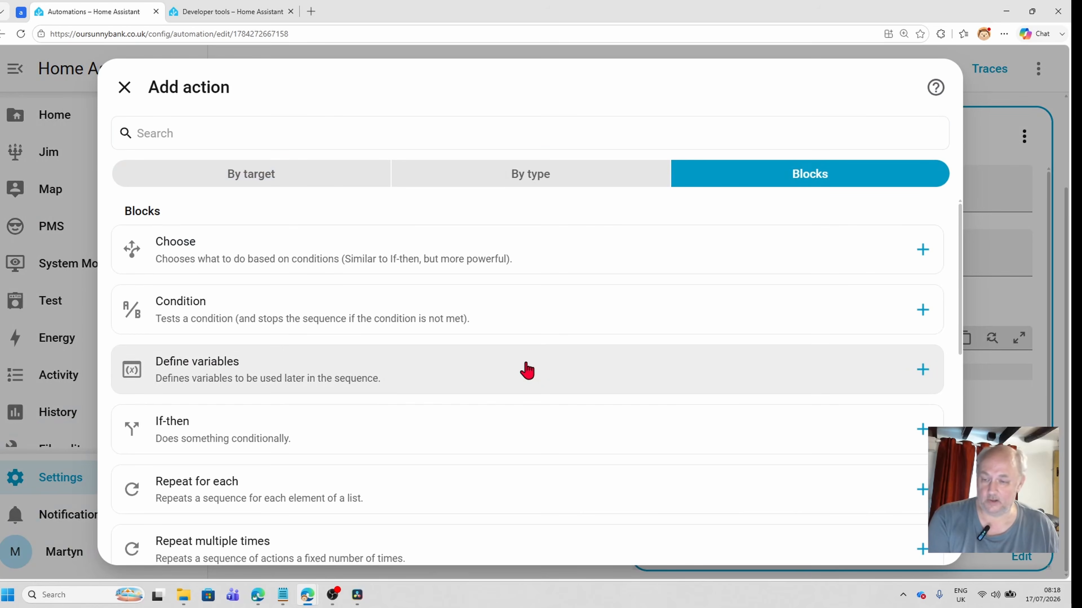
pyautogui.click(234, 259)
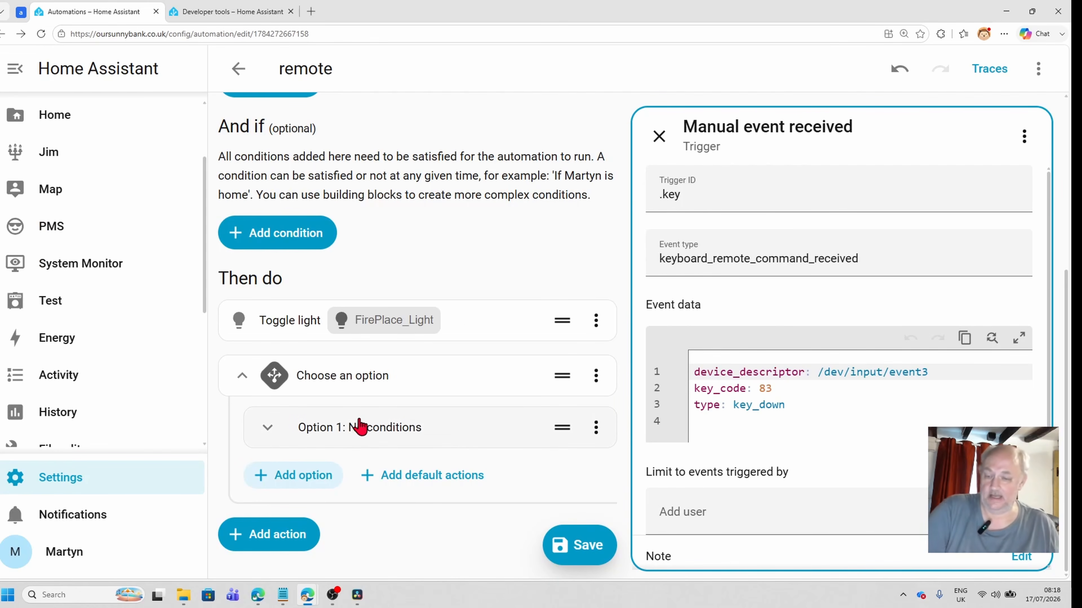
# Add a Triggered by condition to Option 1 of the Choose block and select the .key trigger
pyautogui.click(354, 431)
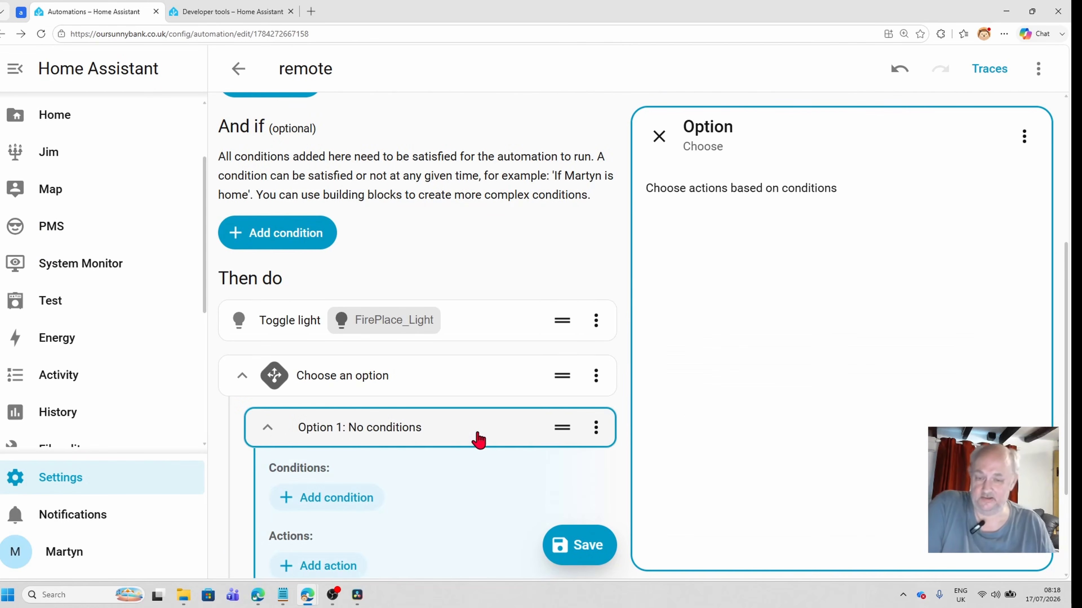
pyautogui.scroll(-2, 460, 438)
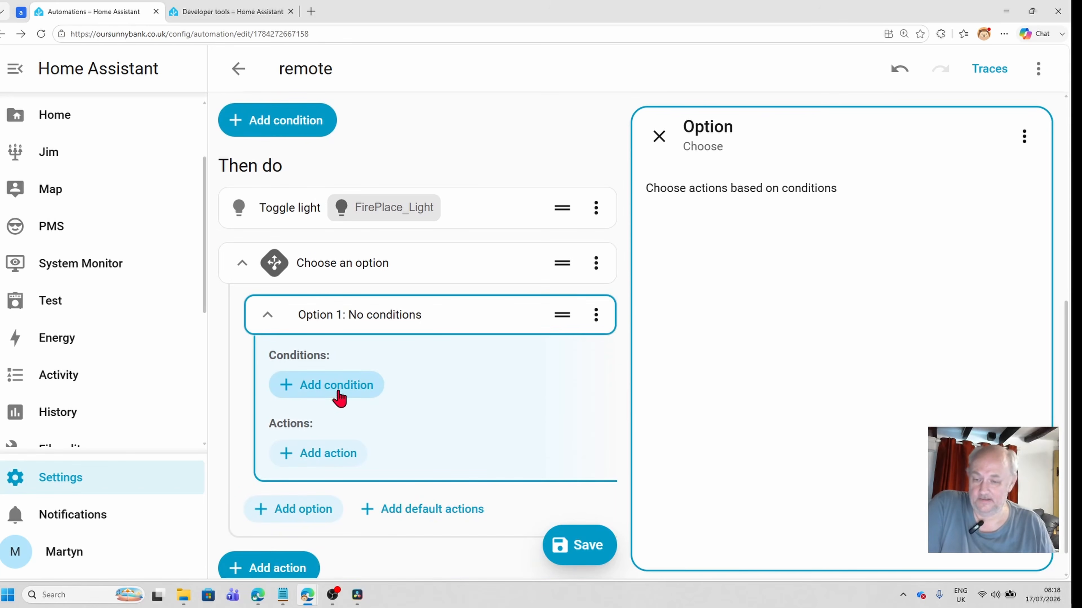
pyautogui.click(340, 397)
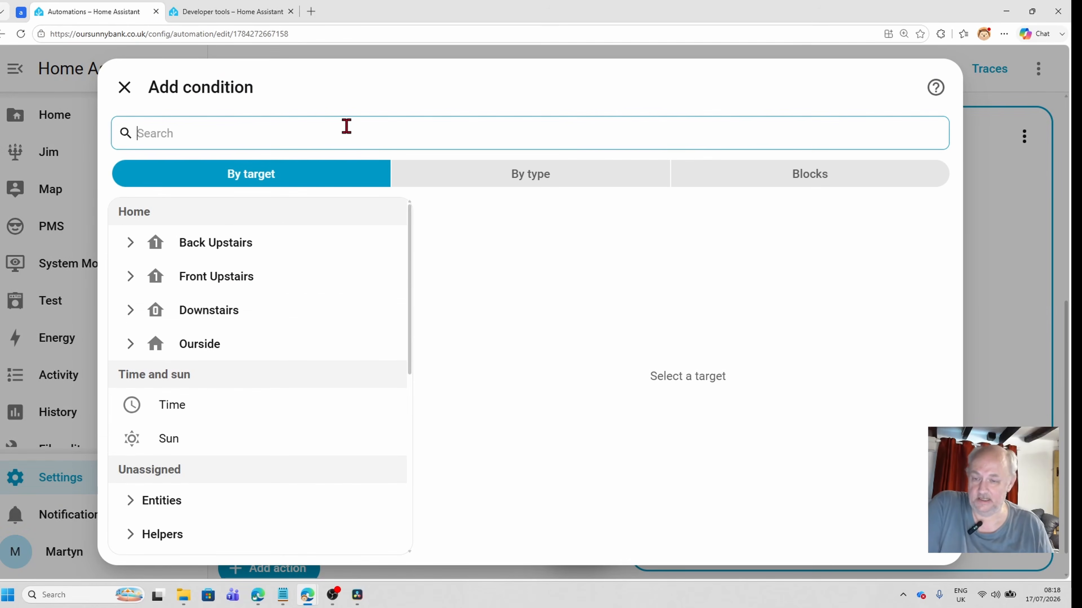
pyautogui.write('trig')
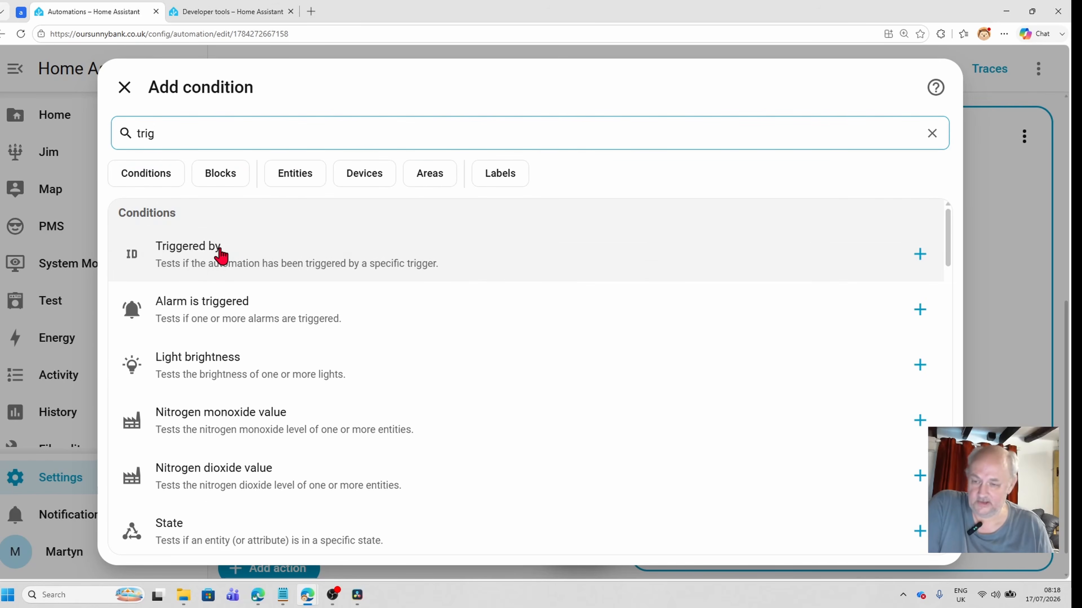
pyautogui.click(220, 255)
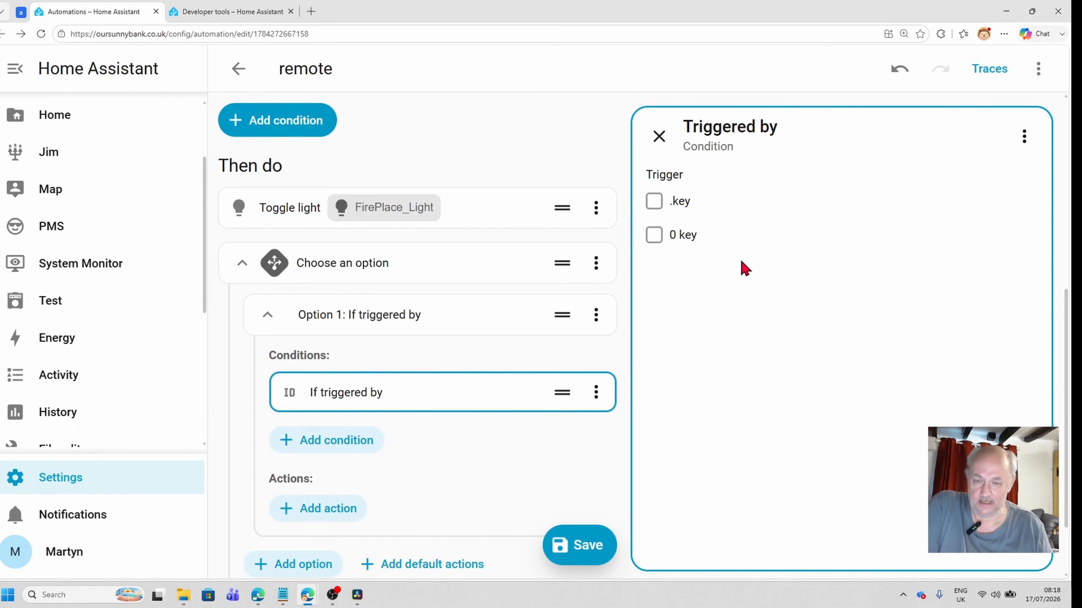
pyautogui.click(654, 202)
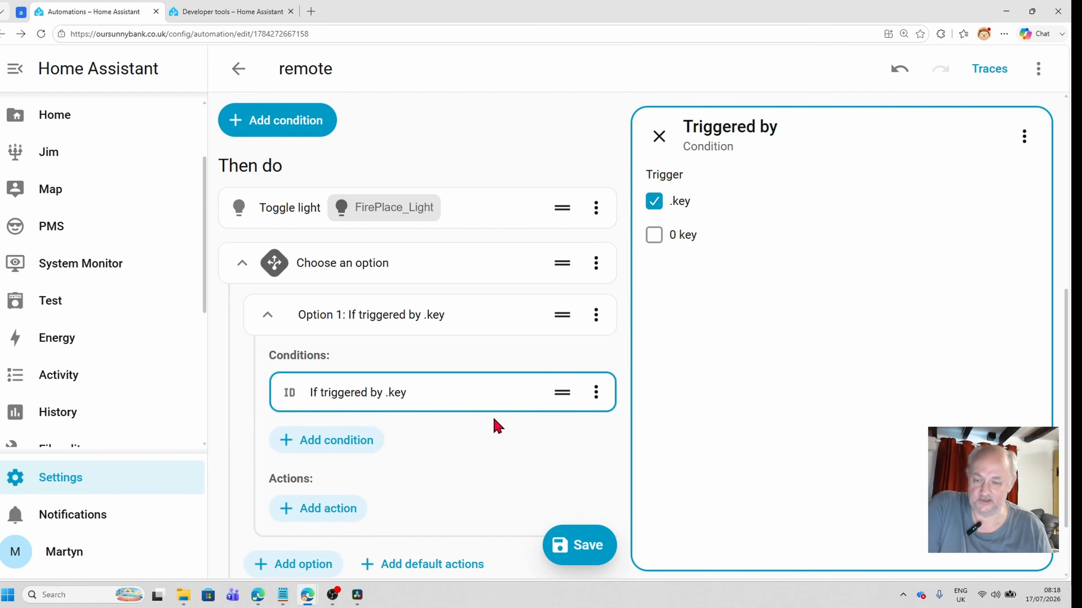
# Add a Toggle cover action to Option 1, targeting Lounge_Curtains in the Downstairs Living Room
pyautogui.scroll(-2, 415, 454)
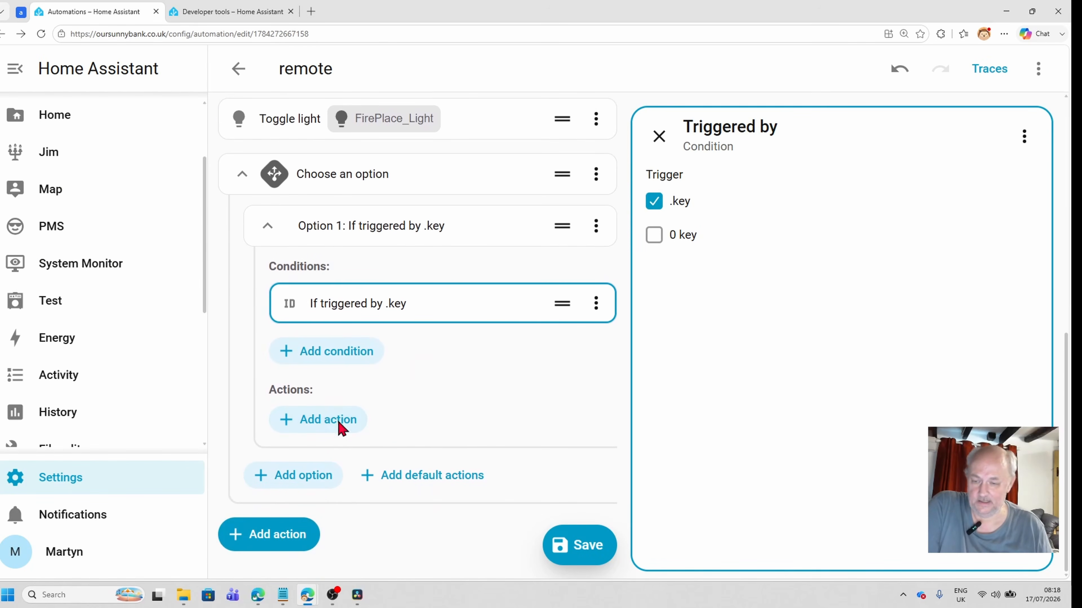
pyautogui.click(339, 428)
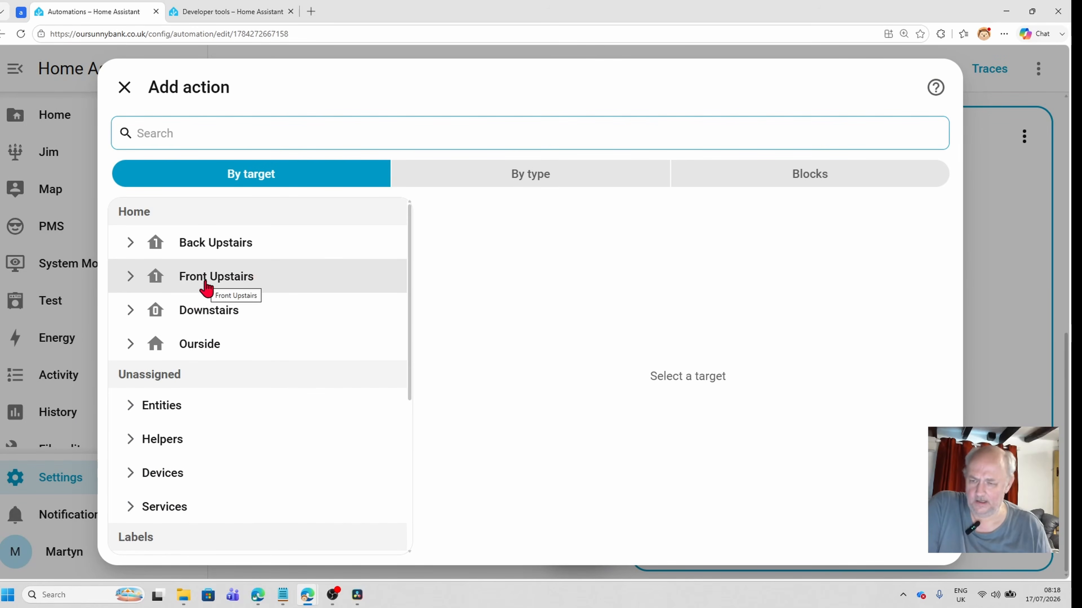
pyautogui.click(269, 319)
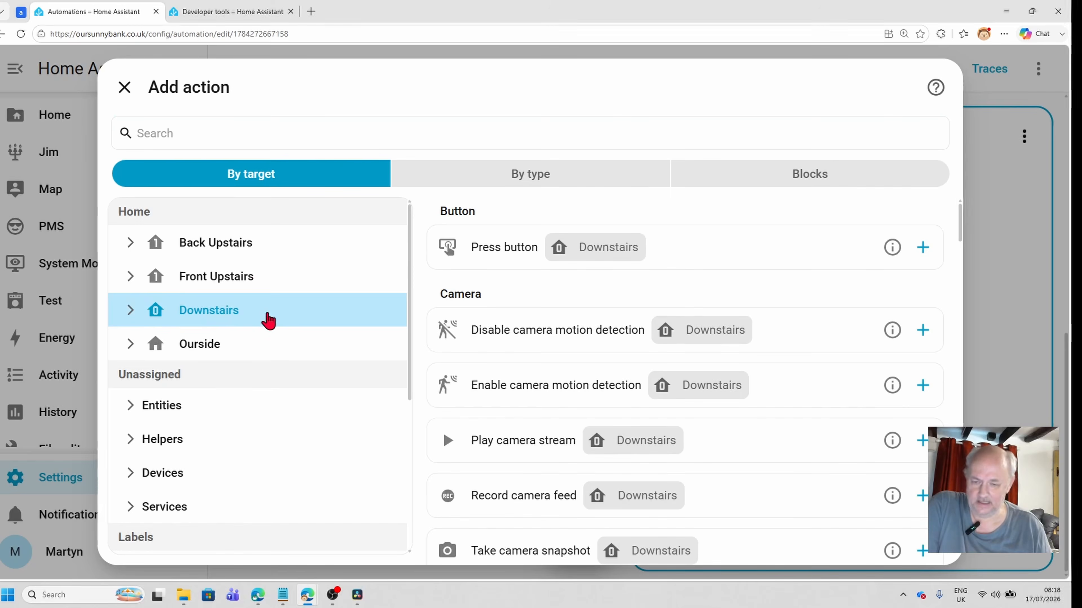
pyautogui.click(130, 310)
pyautogui.scroll(-5, 255, 315)
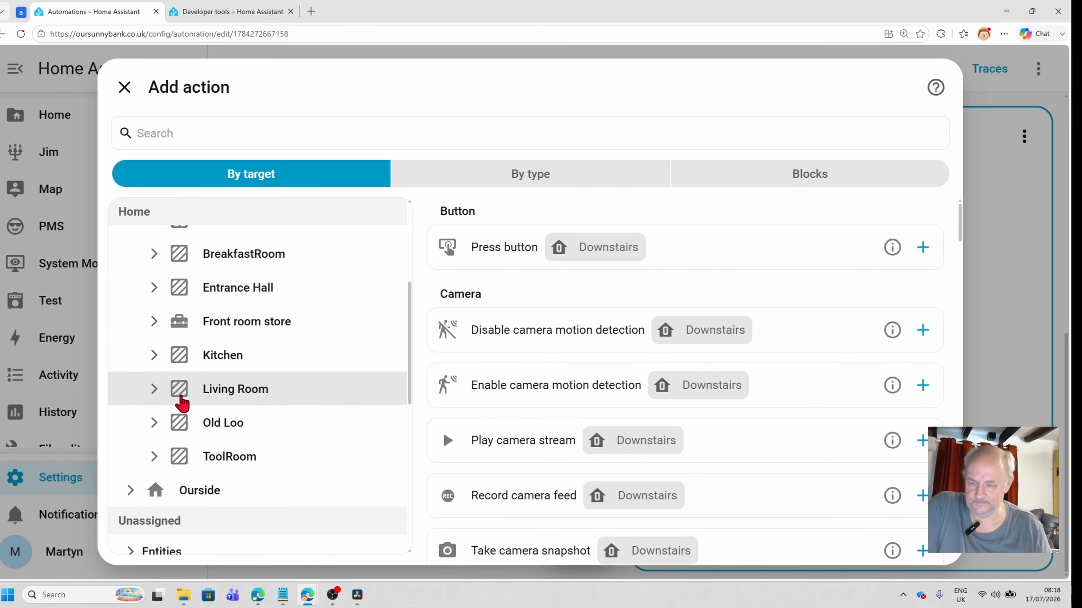
pyautogui.click(154, 391)
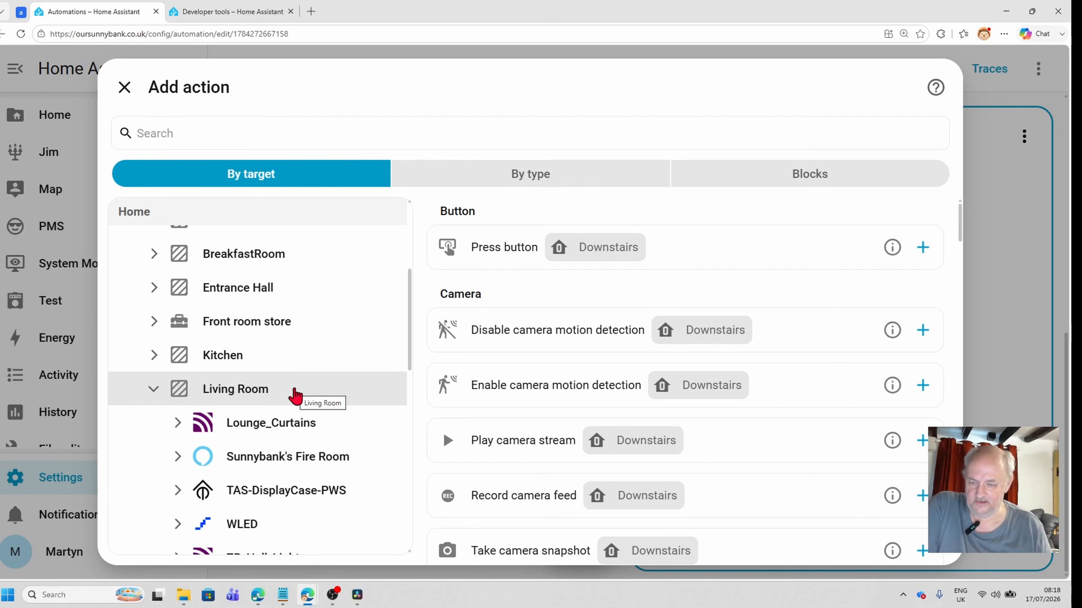
pyautogui.click(309, 430)
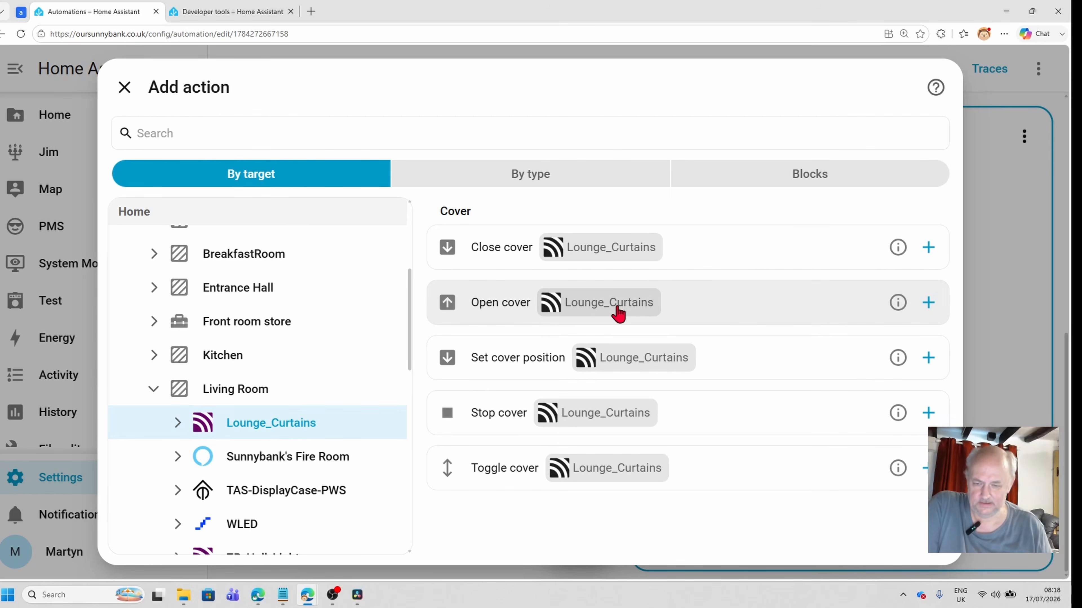
pyautogui.click(610, 478)
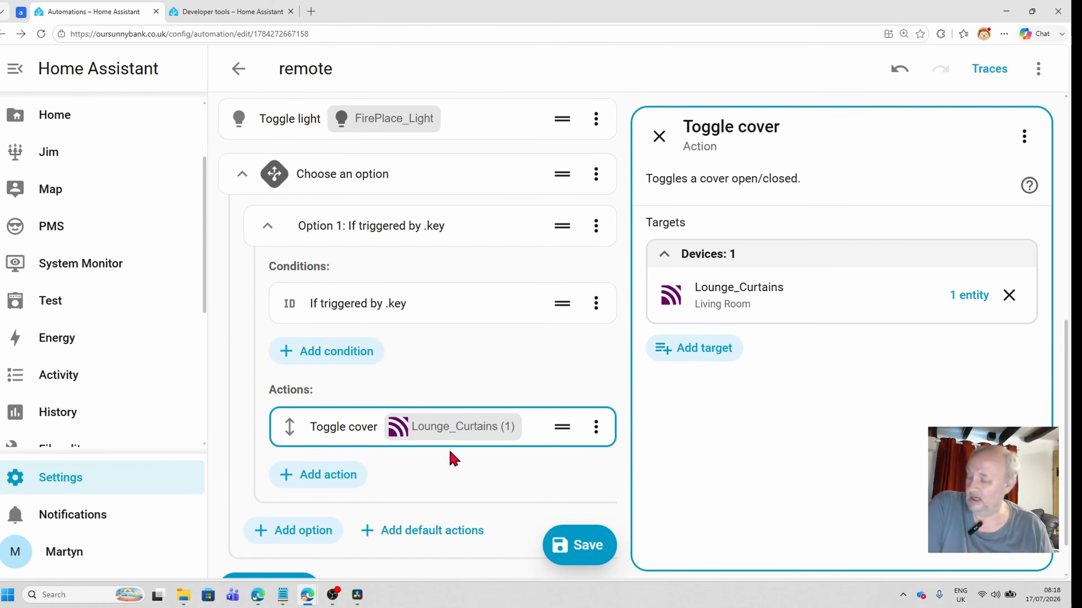
# Add a second option to the Choose block with a Triggered by condition set to the 0 key trigger
pyautogui.scroll(-1, 454, 459)
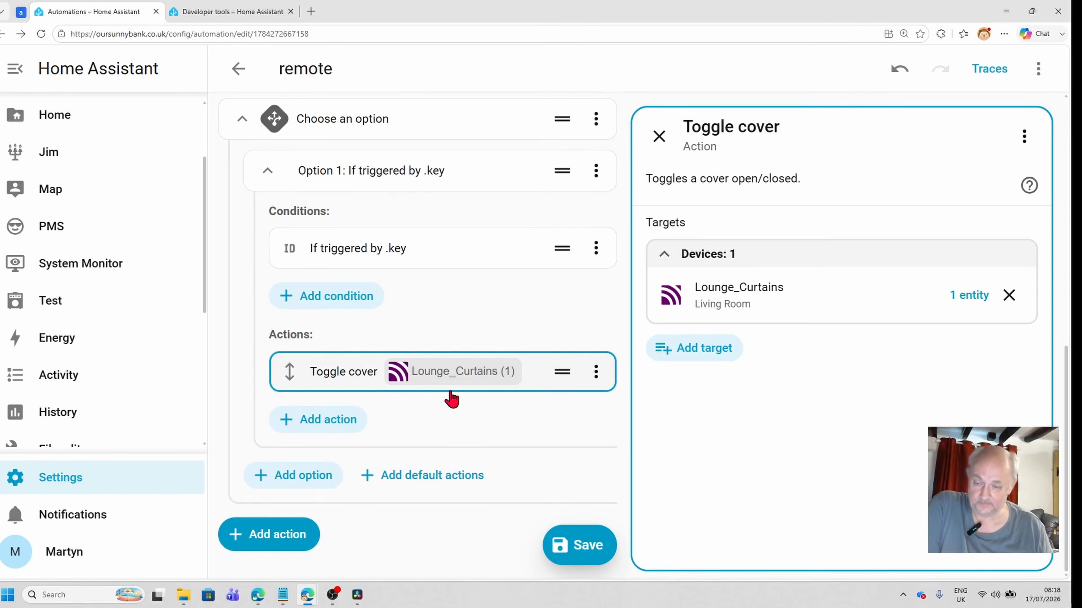
pyautogui.click(307, 477)
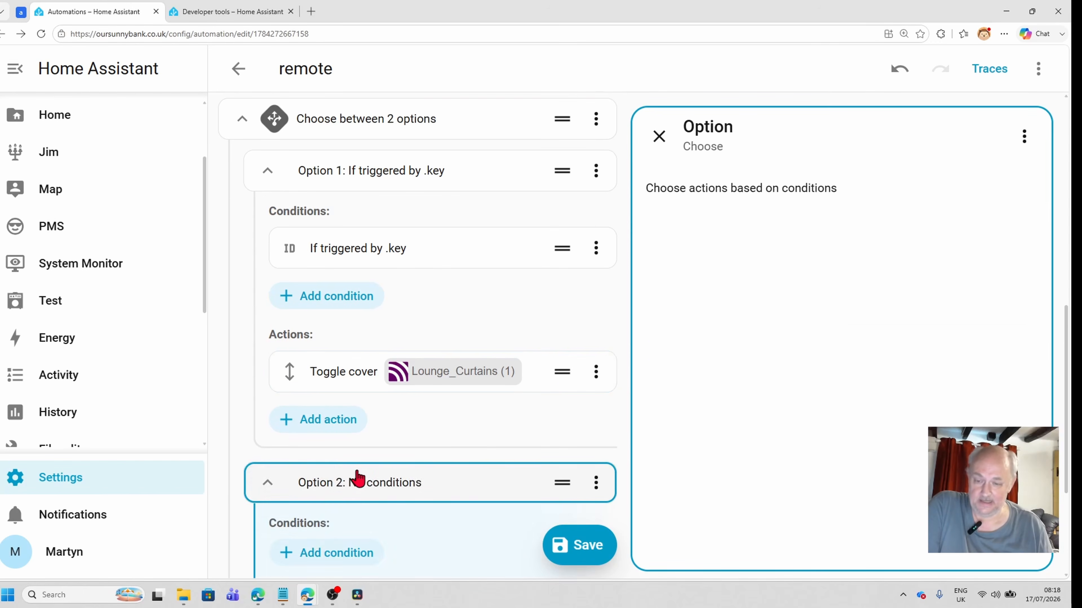
pyautogui.click(321, 398)
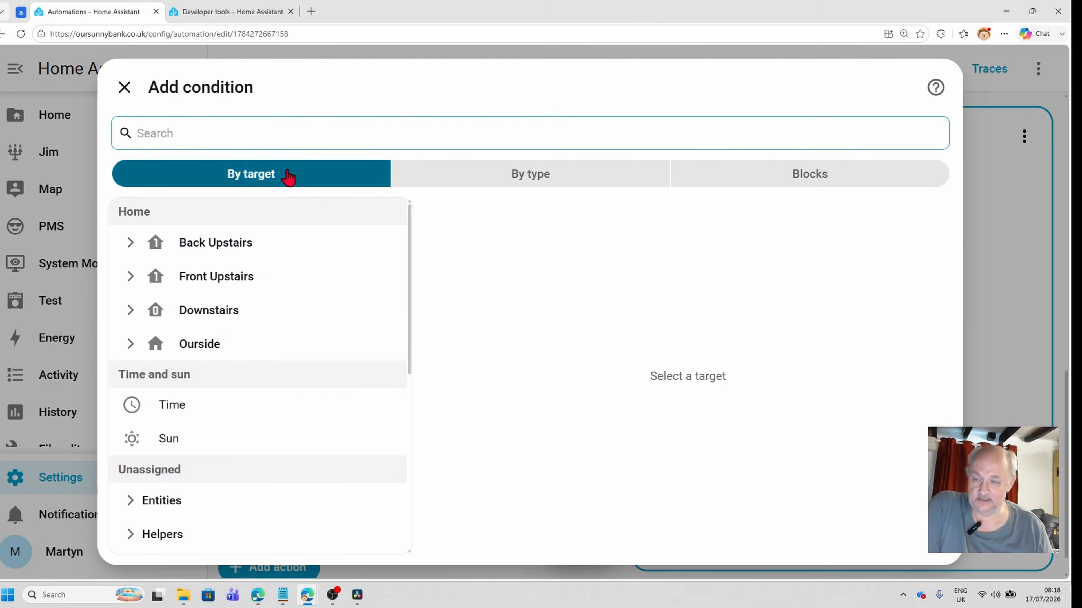
pyautogui.write('triggered by')
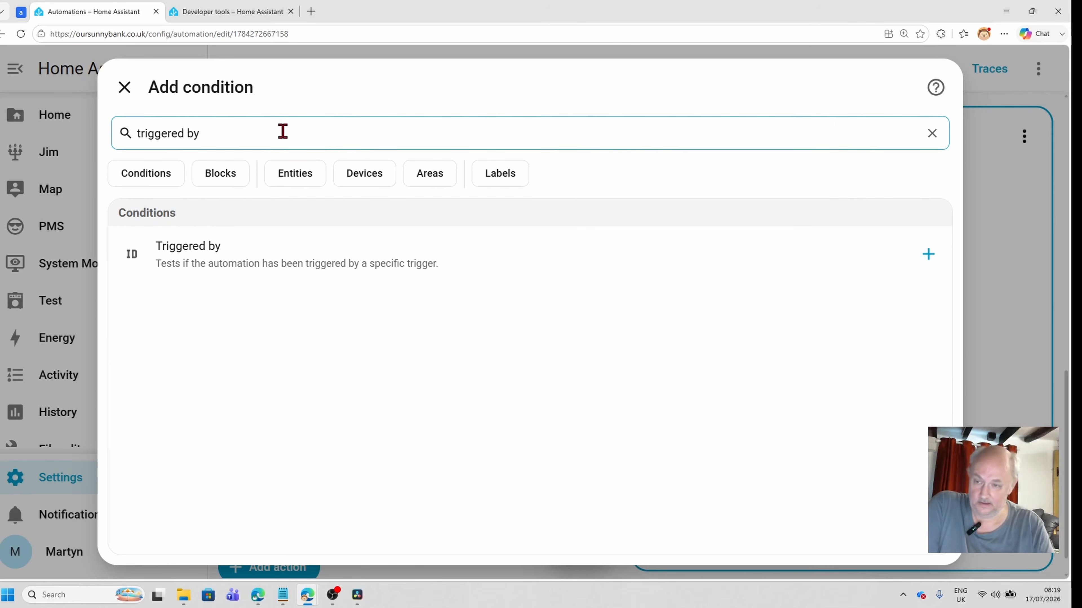
pyautogui.click(213, 278)
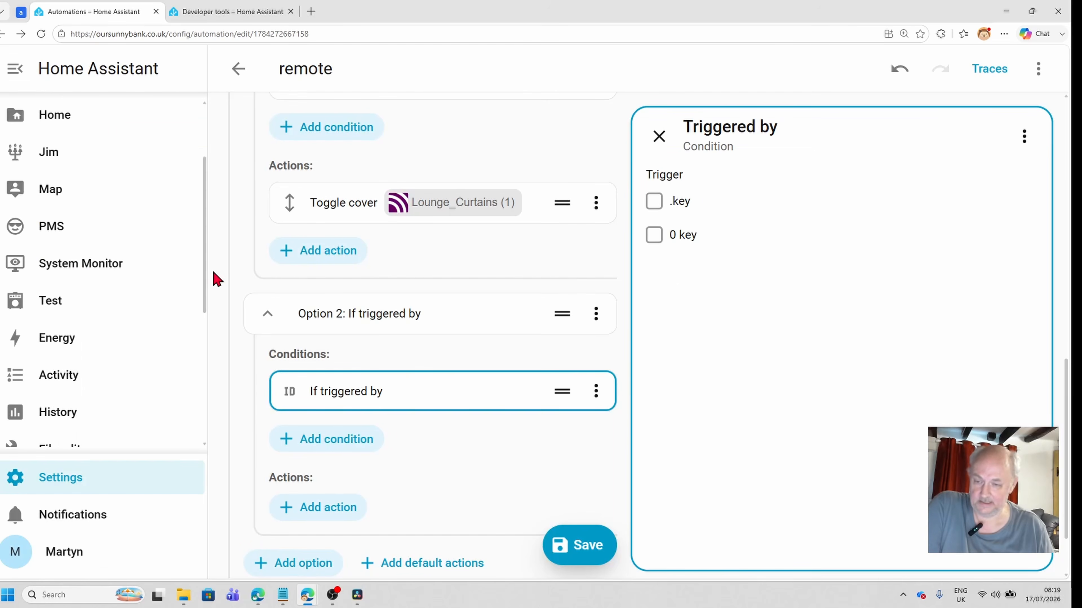
pyautogui.click(654, 237)
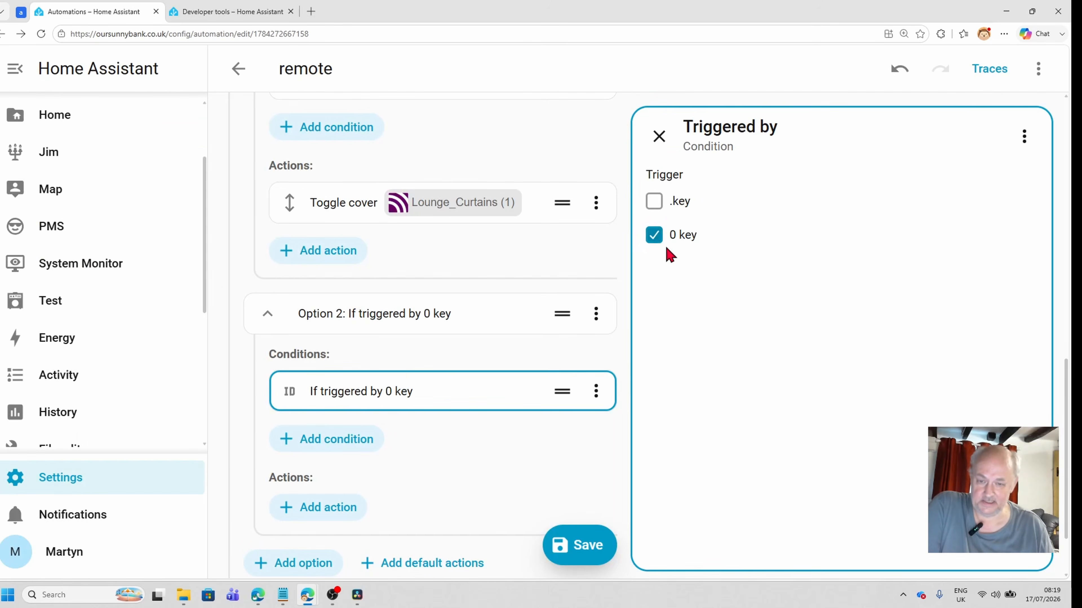
# Add a Toggle light action to Option 2, targeting Lounge_Main under ZB_Lounge_Lights in the Downstairs Living Room
pyautogui.scroll(-1, 476, 425)
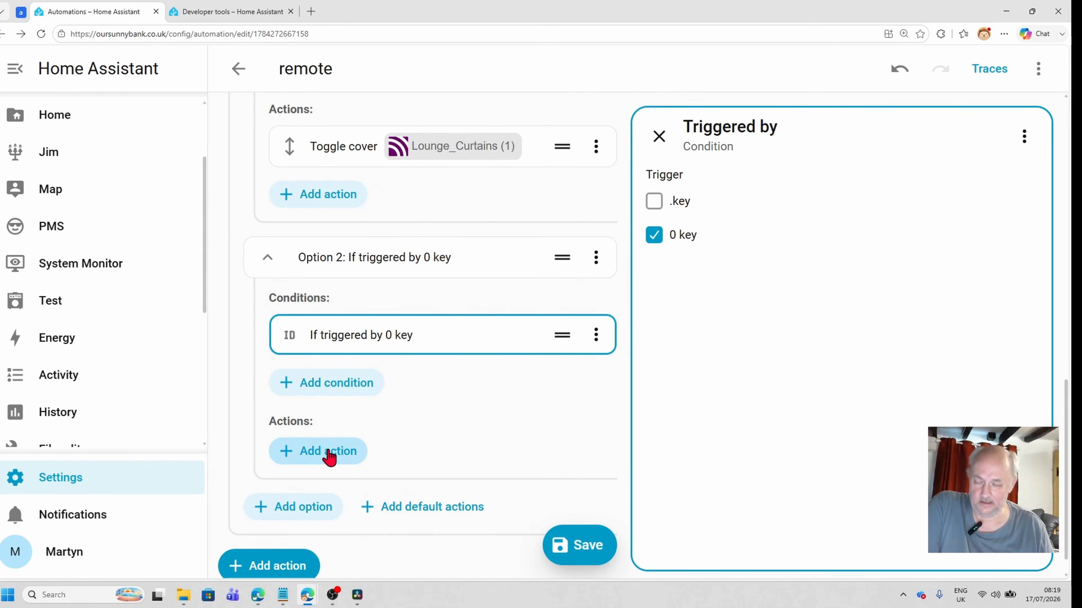
pyautogui.click(329, 454)
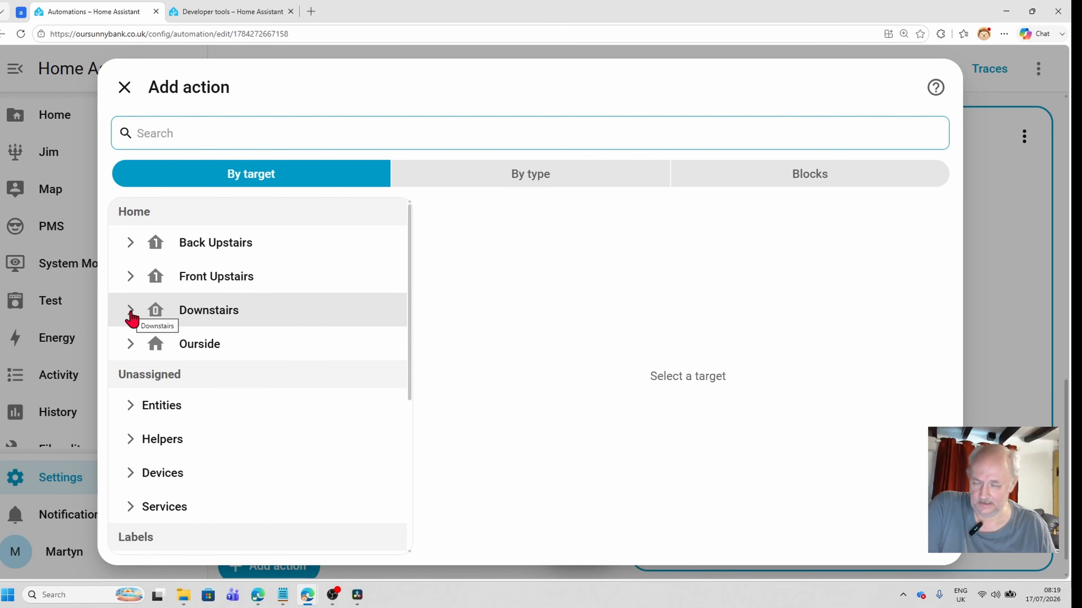
pyautogui.click(149, 318)
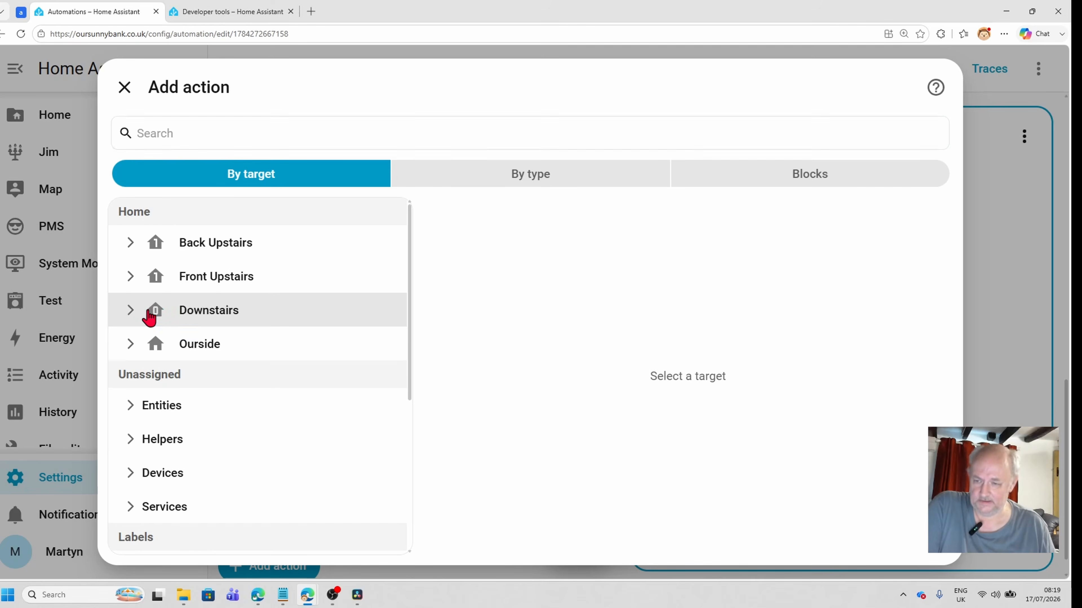
pyautogui.click(130, 310)
pyautogui.scroll(-4, 192, 309)
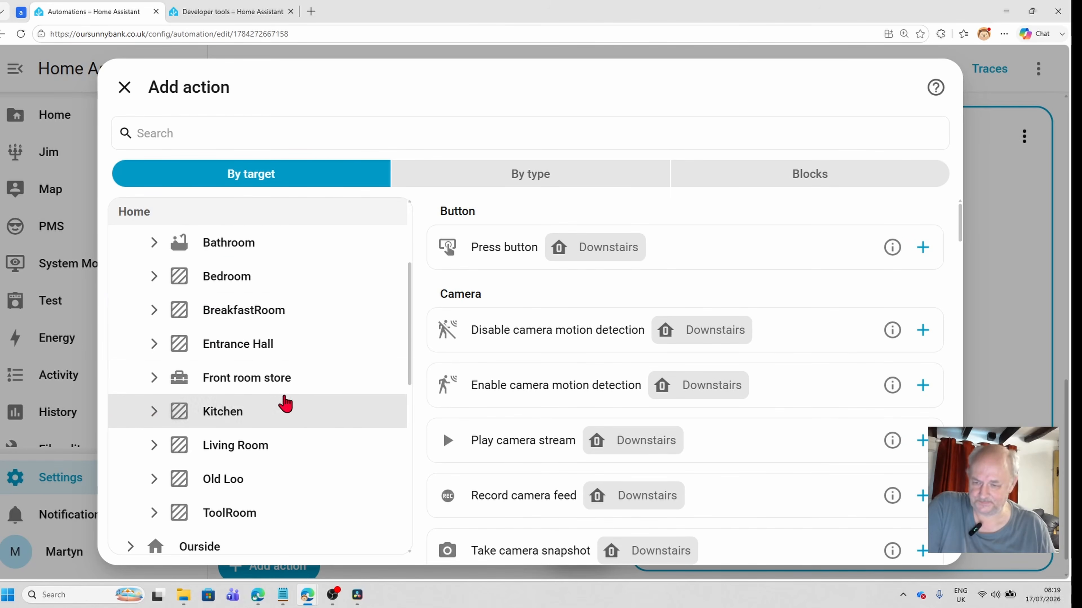
pyautogui.click(154, 445)
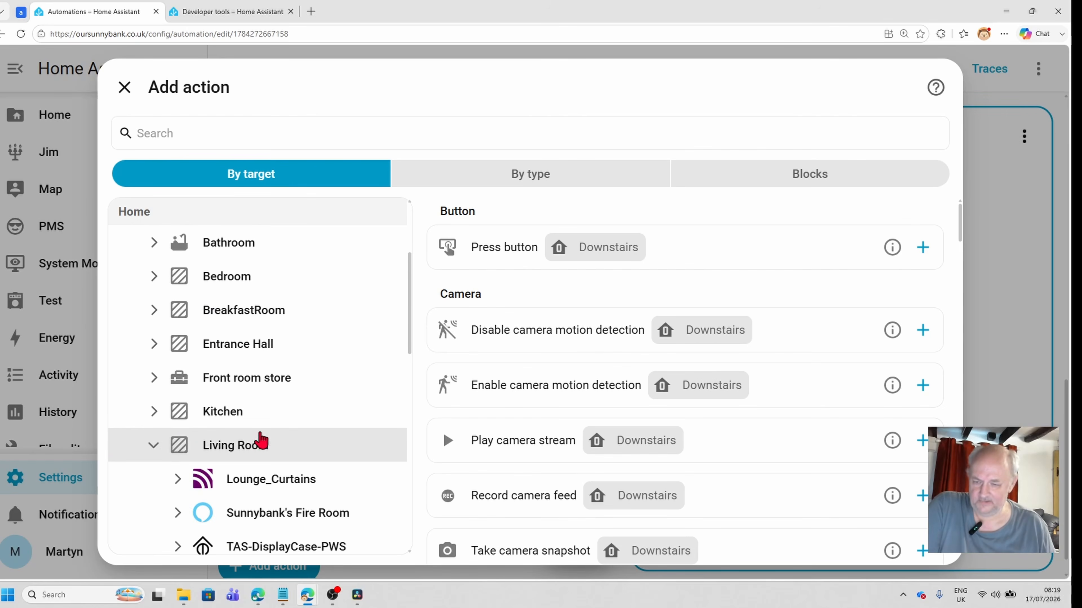
pyautogui.scroll(-4, 273, 421)
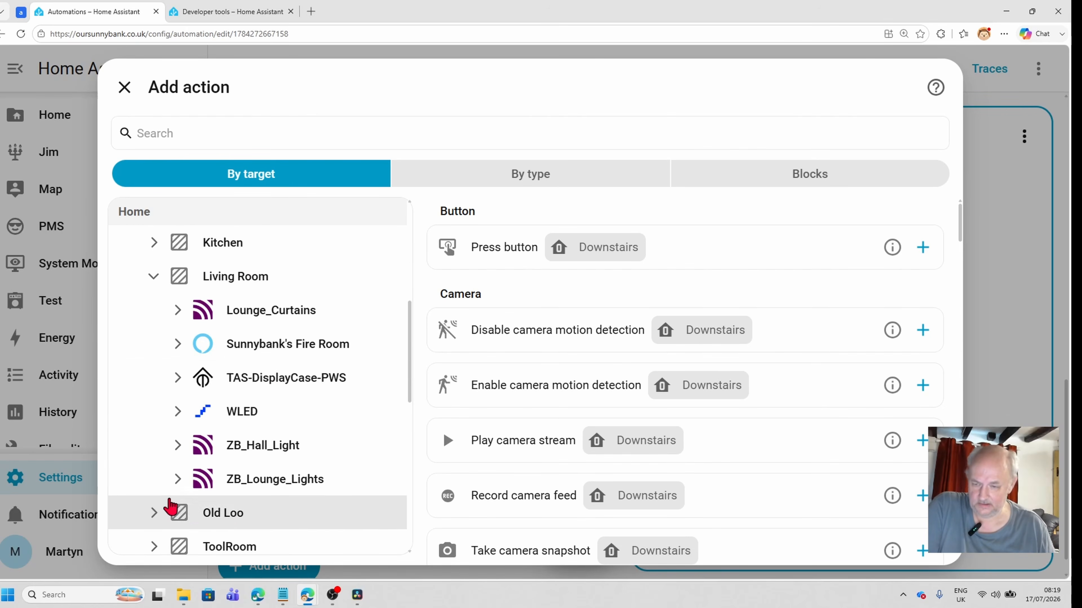
pyautogui.click(177, 479)
pyautogui.scroll(-6, 336, 439)
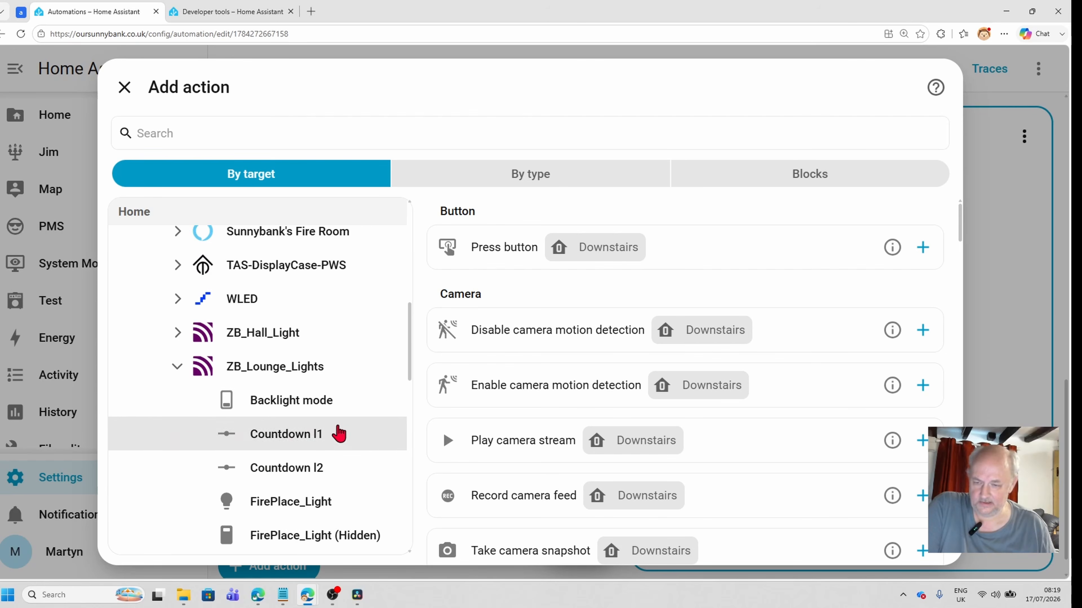
pyautogui.scroll(-4, 363, 378)
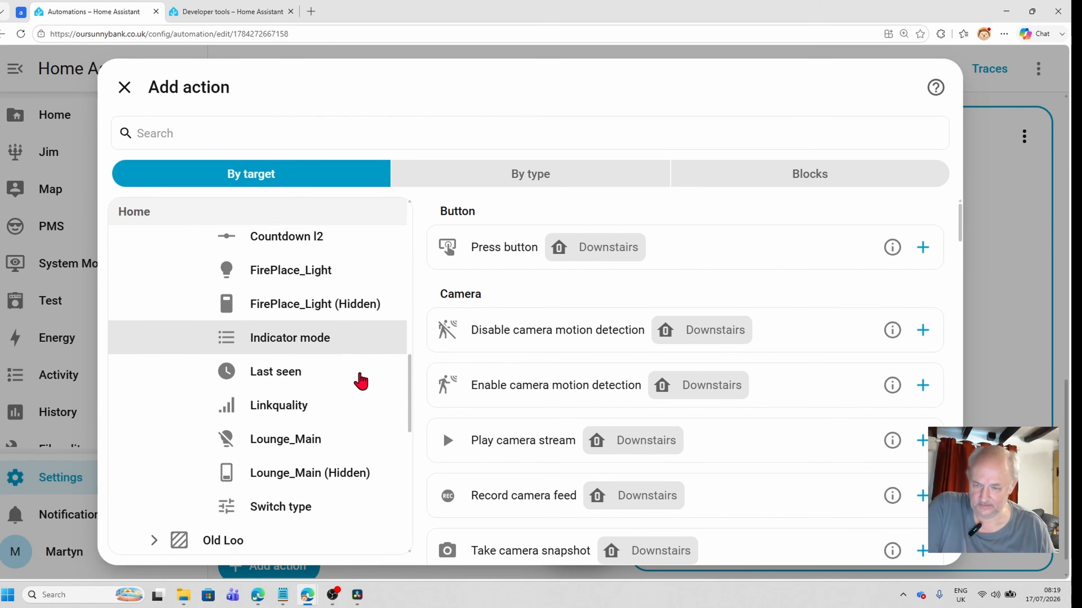
pyautogui.scroll(2, 362, 379)
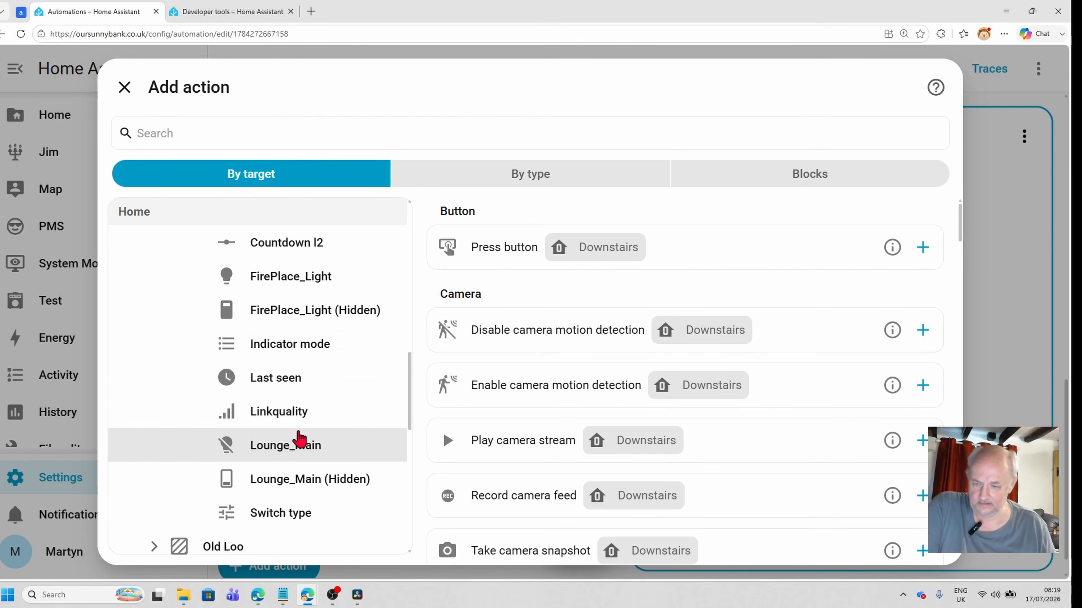
pyautogui.click(298, 459)
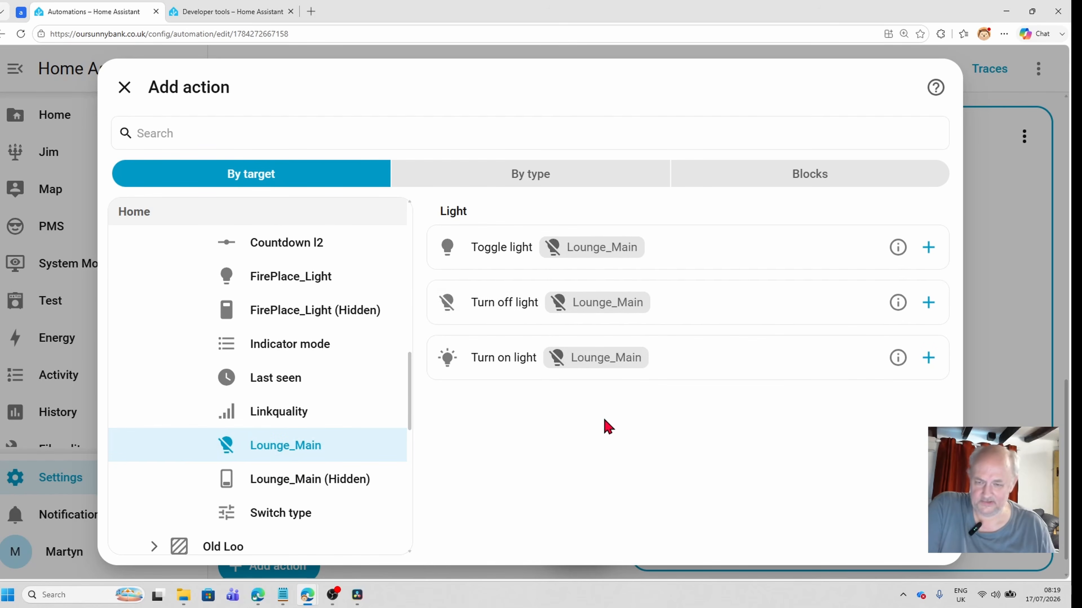
pyautogui.click(525, 260)
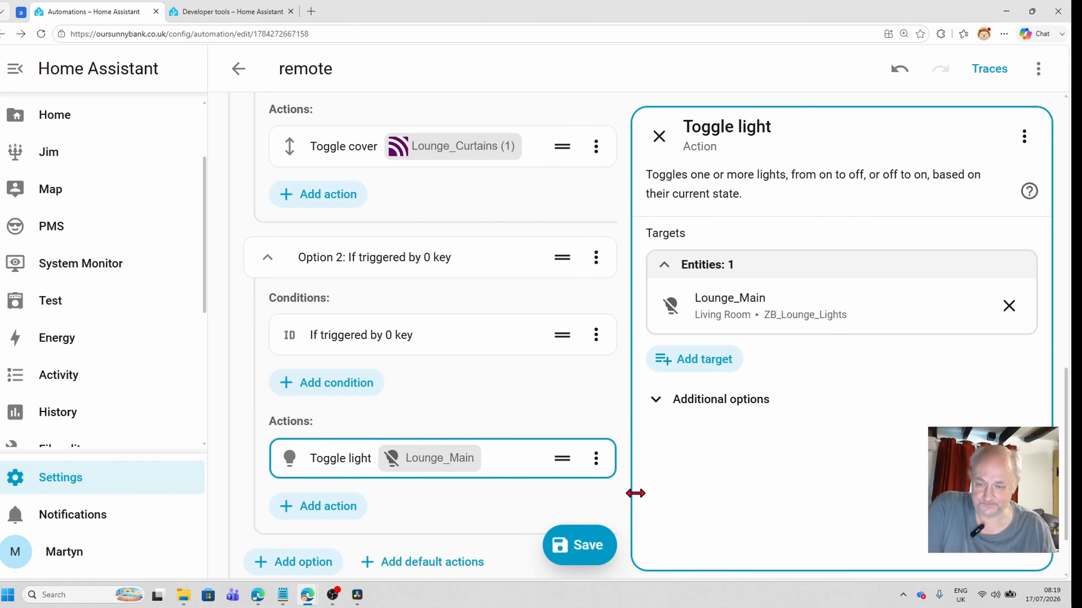
# Save the remote automation and return to the start of its Then do actions
pyautogui.click(578, 559)
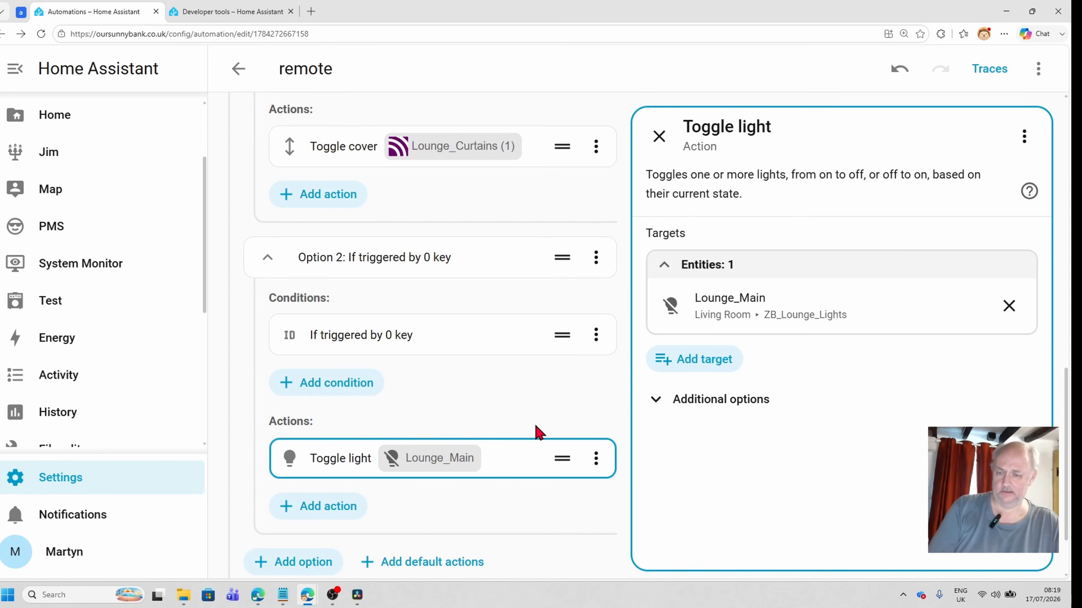
pyautogui.scroll(5, 582, 381)
pyautogui.scroll(10, 572, 374)
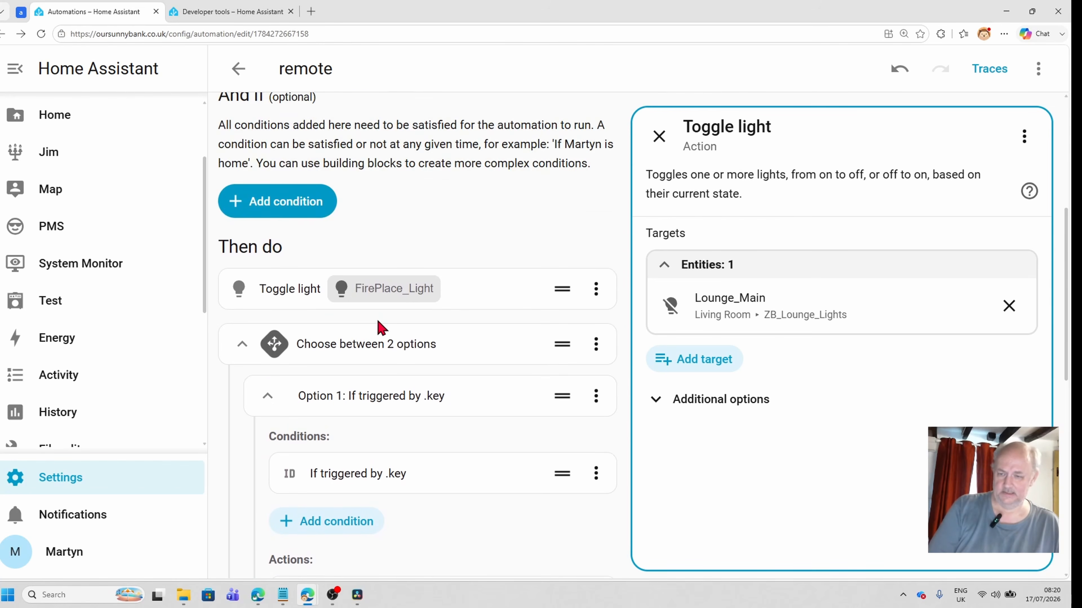